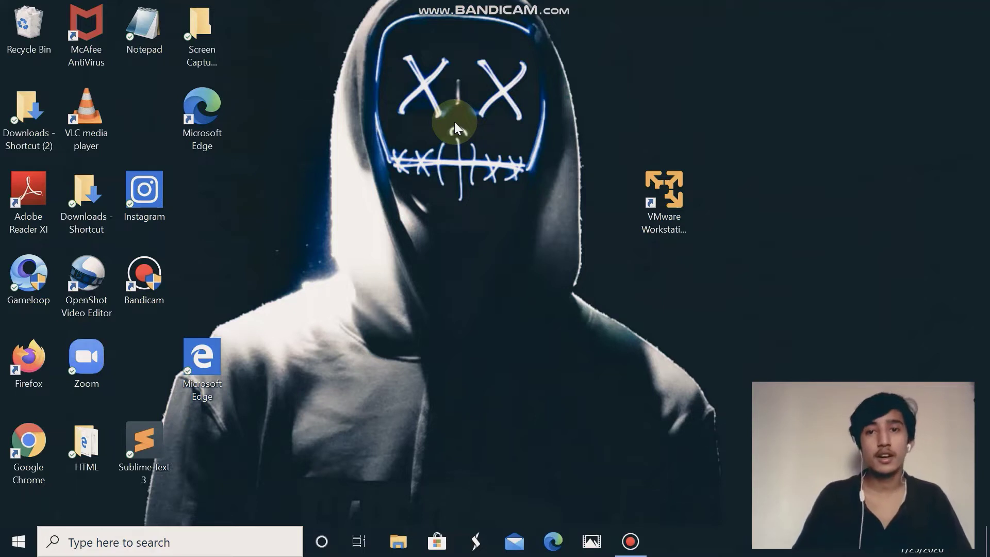
mouse_move(669, 199)
left_mouse_down()
mouse_move(703, 157)
mouse_move(673, 229)
mouse_move(660, 207)
left_mouse_up()
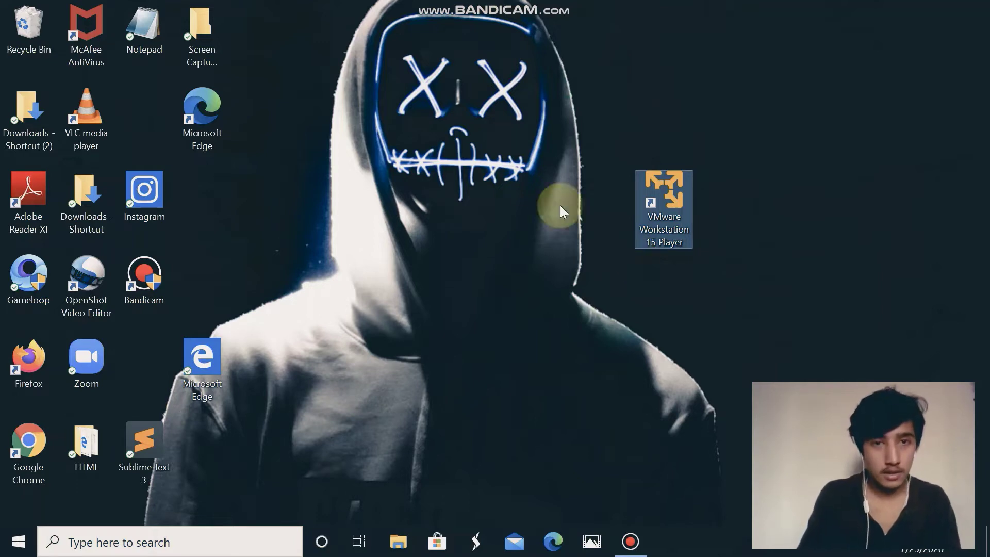
right_click(530, 183)
left_click(575, 227)
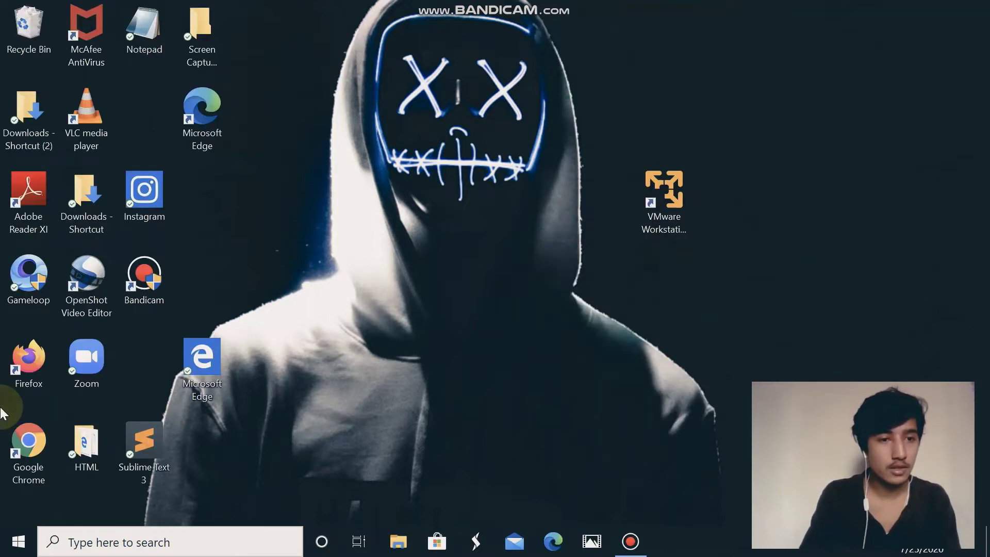
Open Firefox and search the web for "kali linux"
double_click(29, 361)
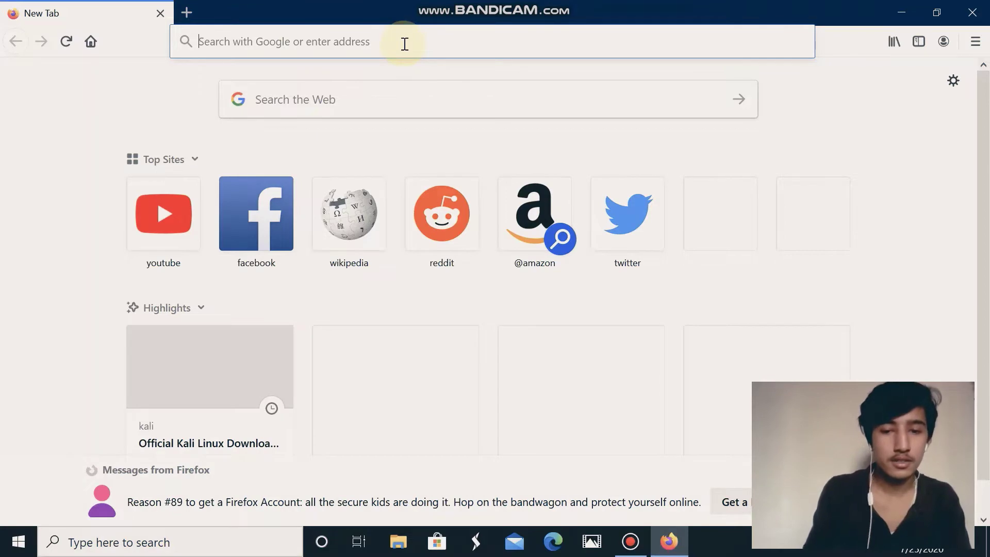
type("kali l")
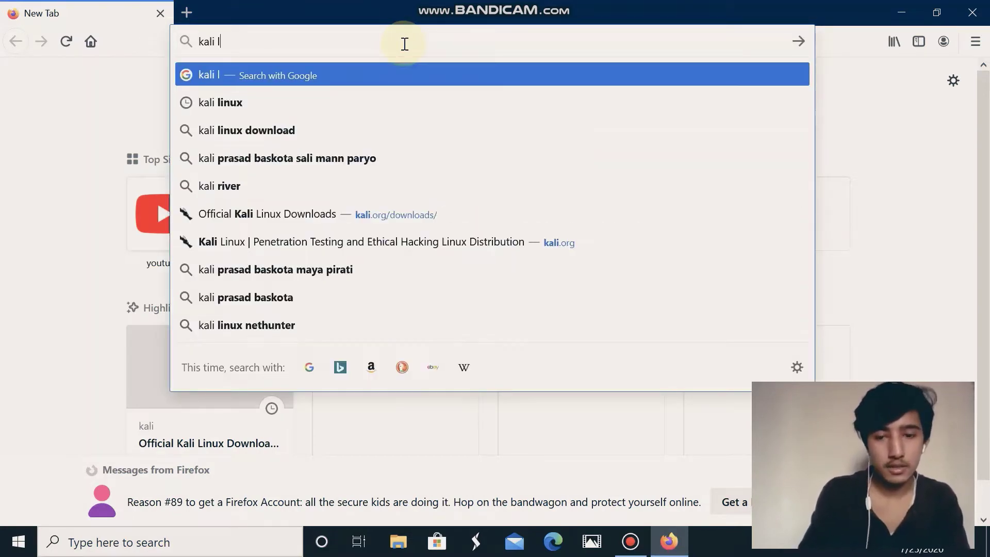
type("inux")
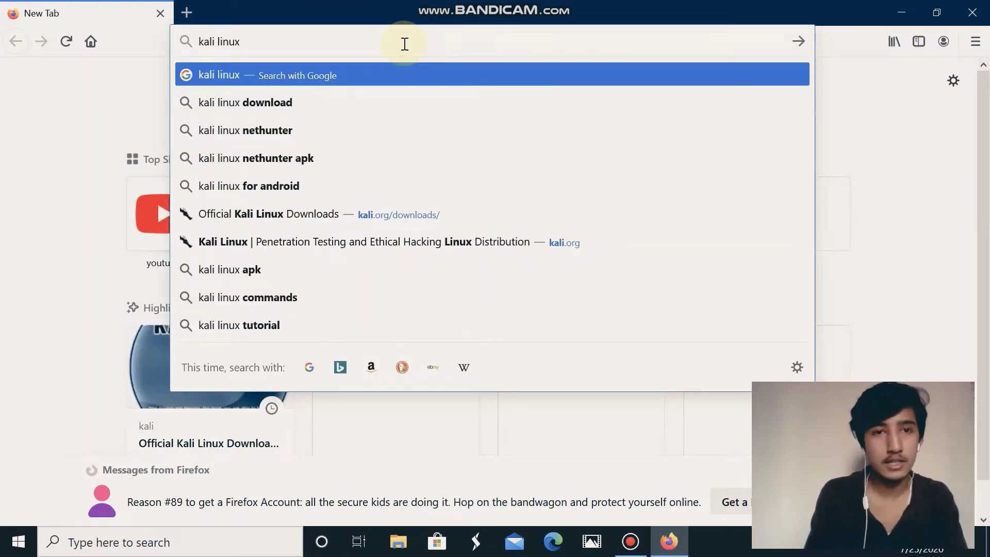
key("Return")
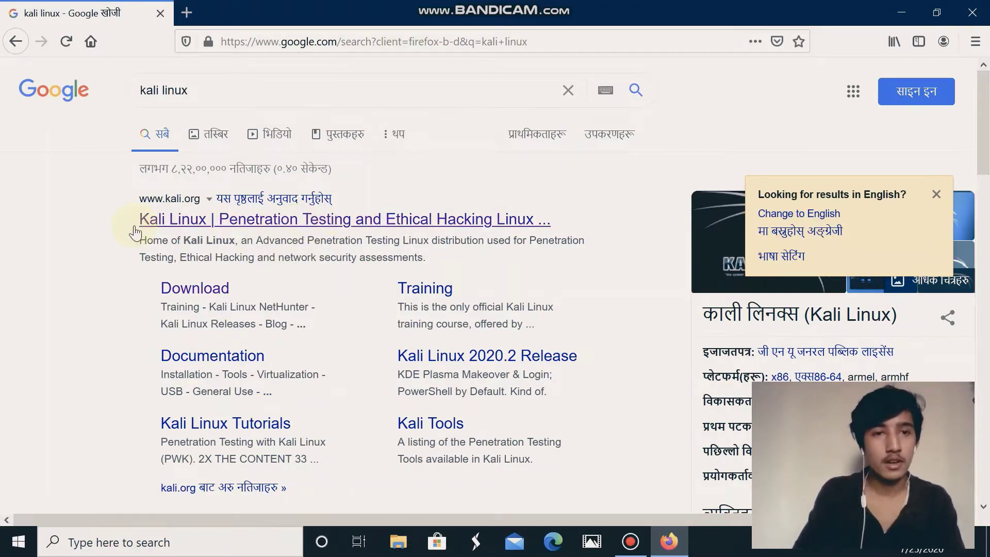
Open the official kali.org website from the search results
left_click(221, 222)
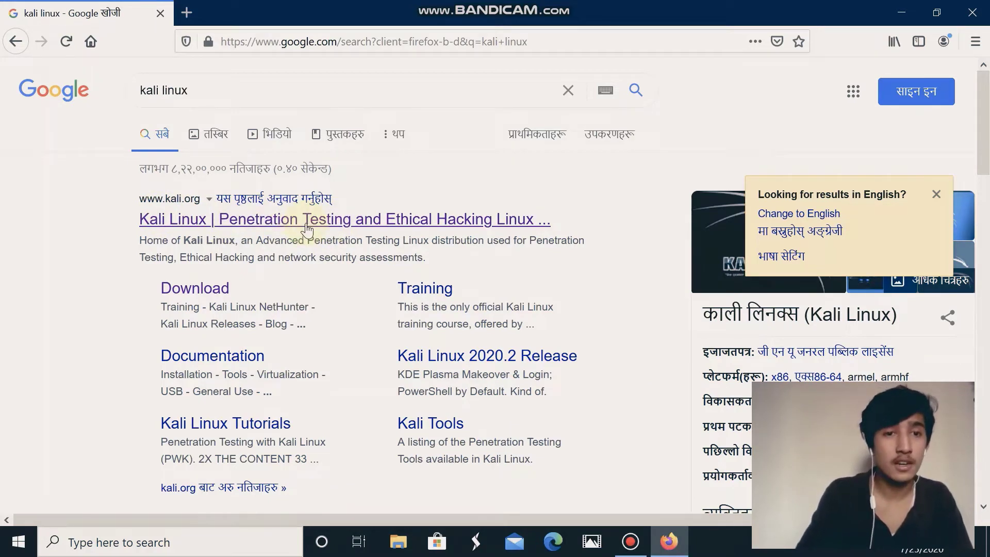
scroll(263, 222, "down", 2)
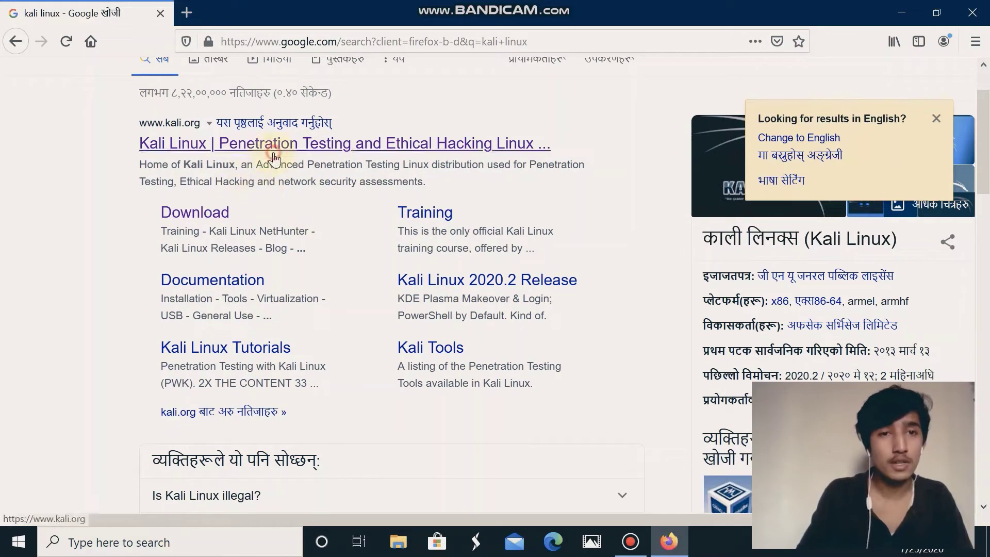
left_click(275, 150)
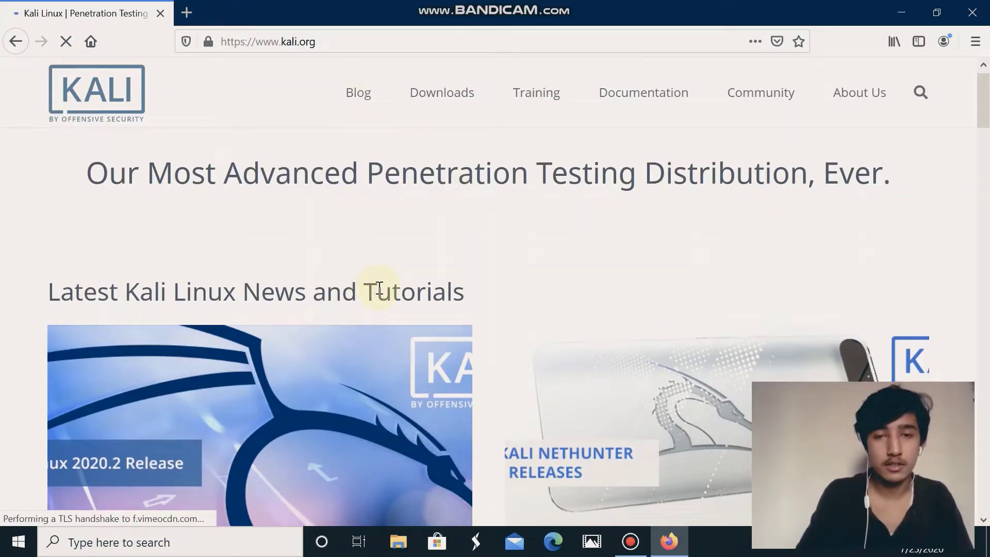
Look over the Kali homepage and open its Download Kali Linux page
scroll(379, 288, "down", 5)
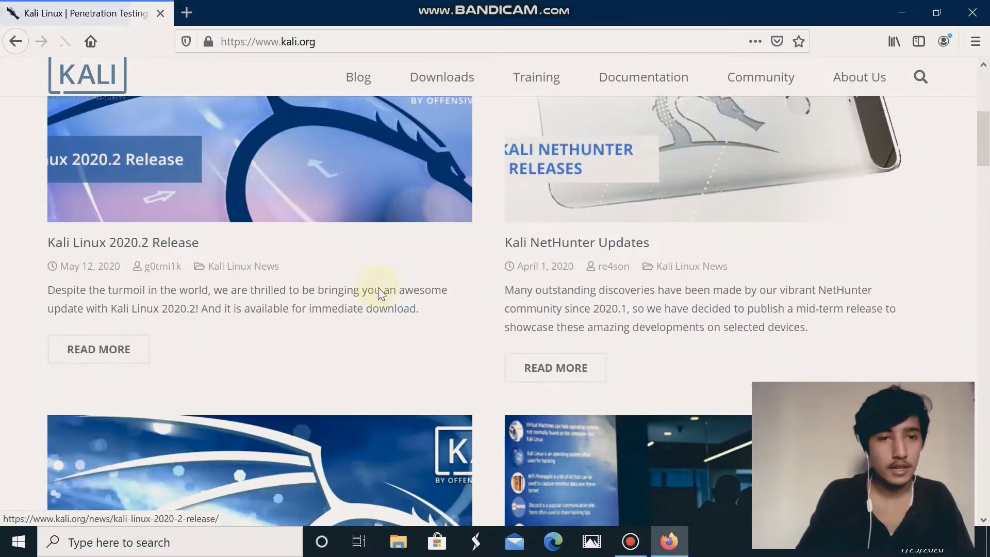
scroll(380, 292, "down", 3)
scroll(379, 292, "up", 8)
mouse_move(425, 93)
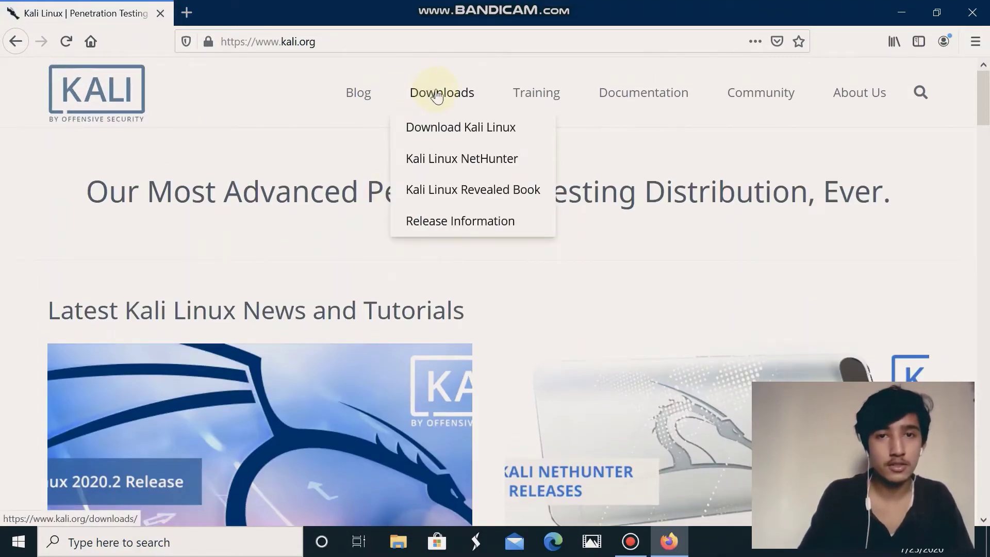
left_click(450, 129)
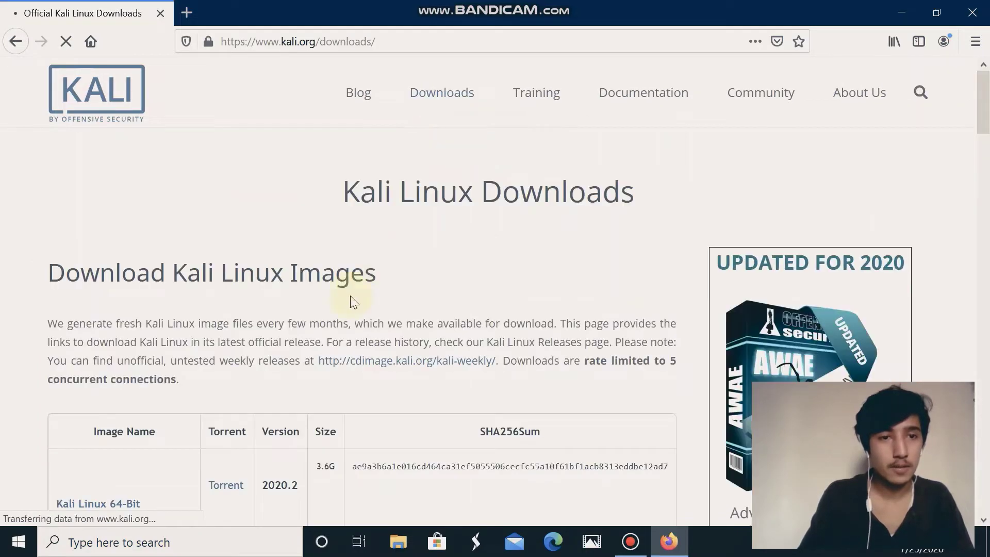
Download the Kali Linux 64-Bit (Installer) 2020.2 image, choosing to save the ISO file
scroll(351, 297, "down", 1)
scroll(352, 301, "down", 15)
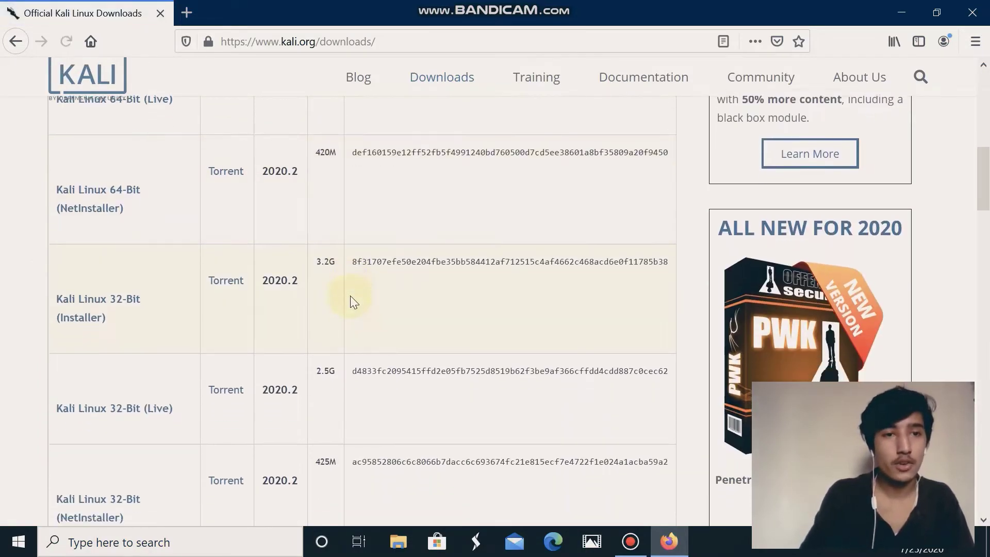
scroll(351, 295, "up", 12)
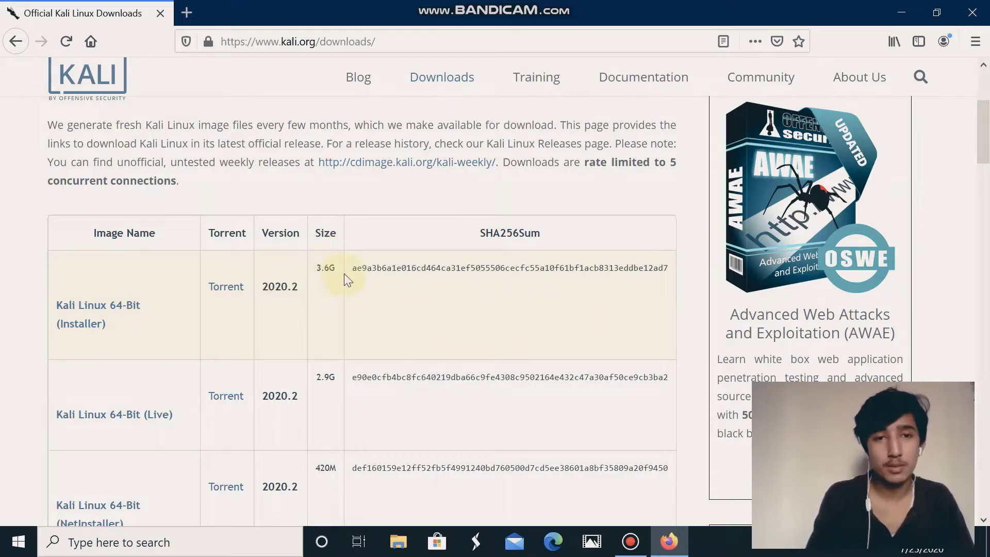
left_click(89, 326)
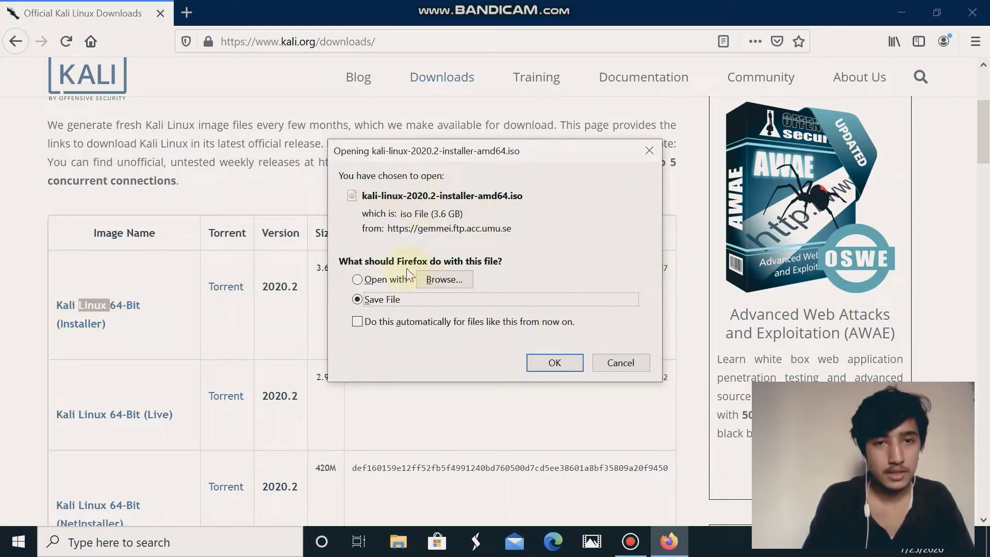
left_click(533, 362)
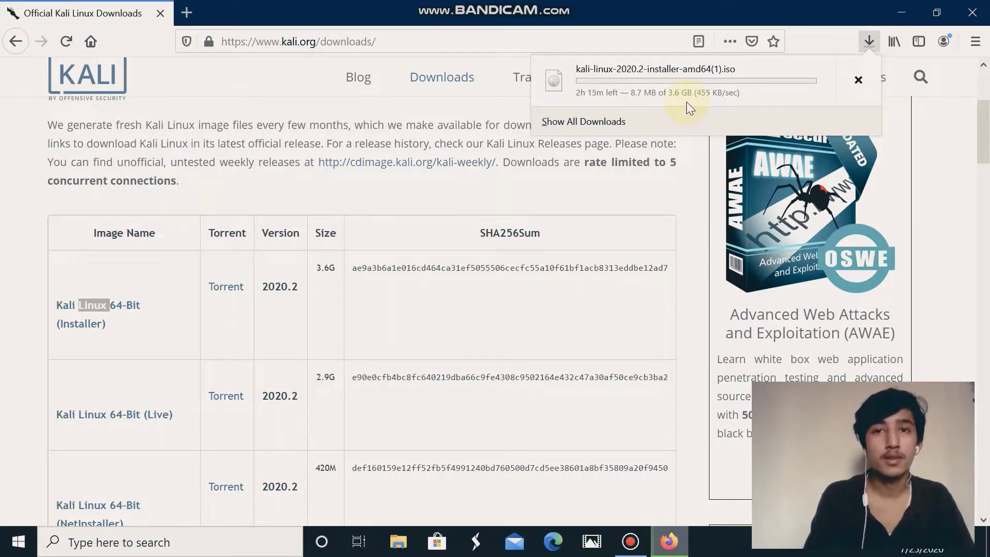
Cancel the running Kali ISO download and minimize the browser
left_click(856, 82)
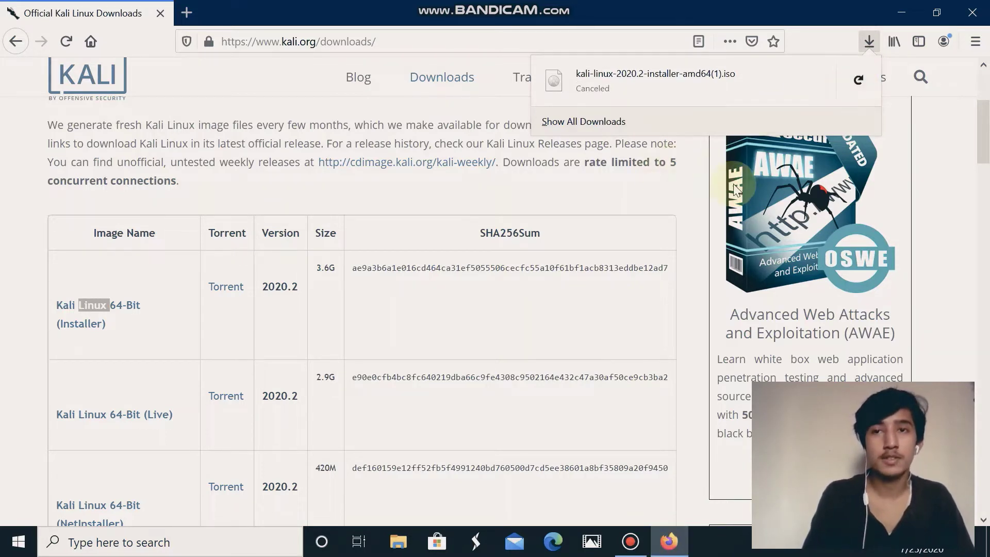
left_click(905, 10)
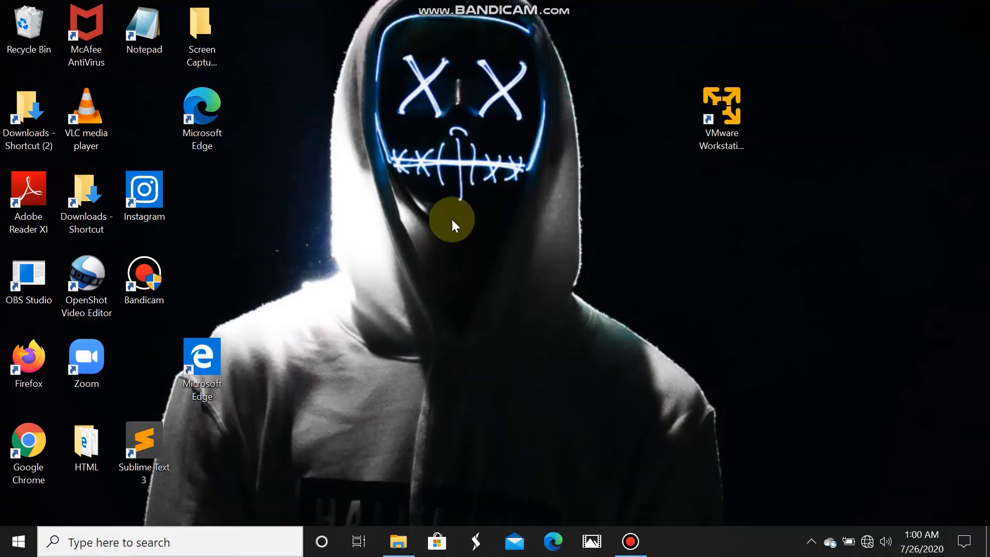
right_click(430, 278)
left_click(487, 324)
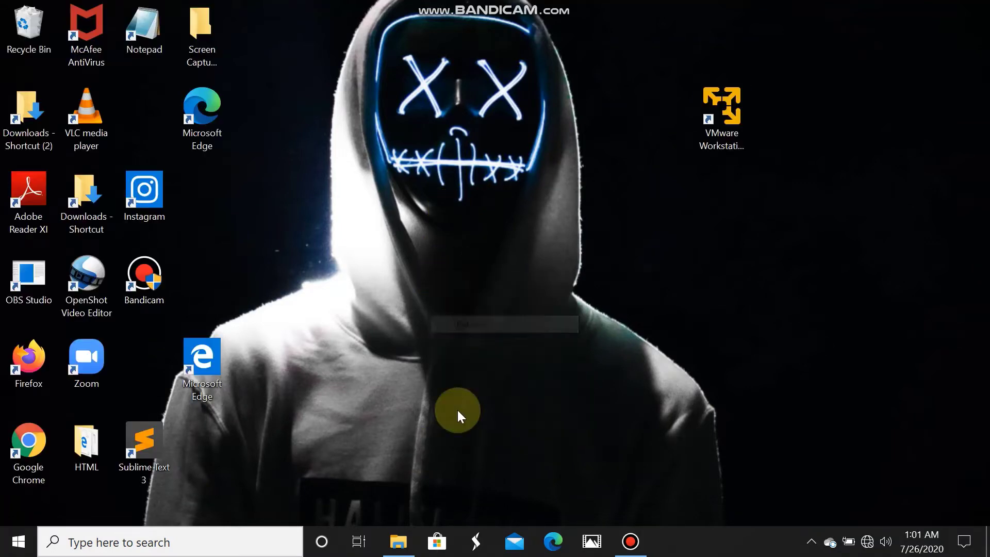
Check the Downloads folder for the kali-linux-2020.2-installer-amd64 image, then minimize the folder
left_click(398, 540)
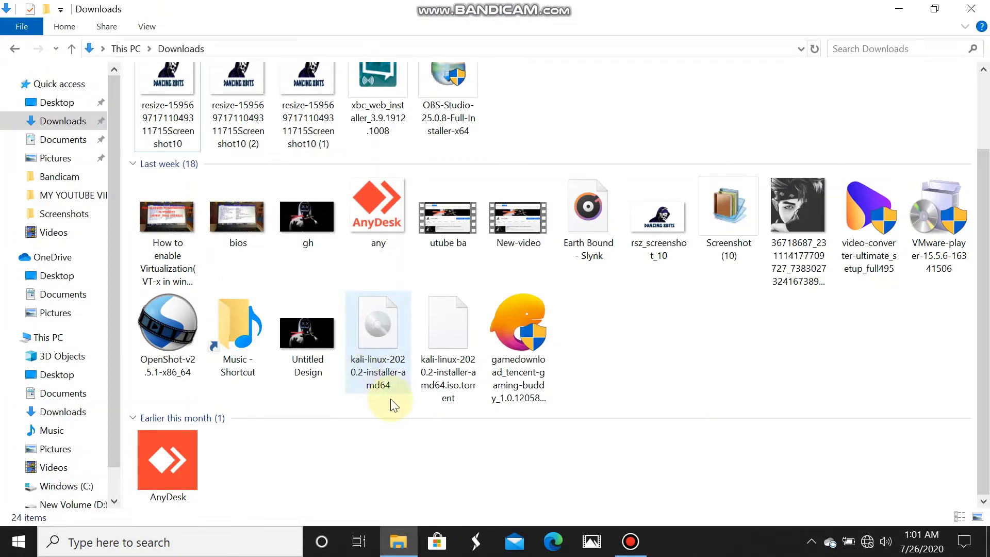
scroll(380, 361, "up", 1)
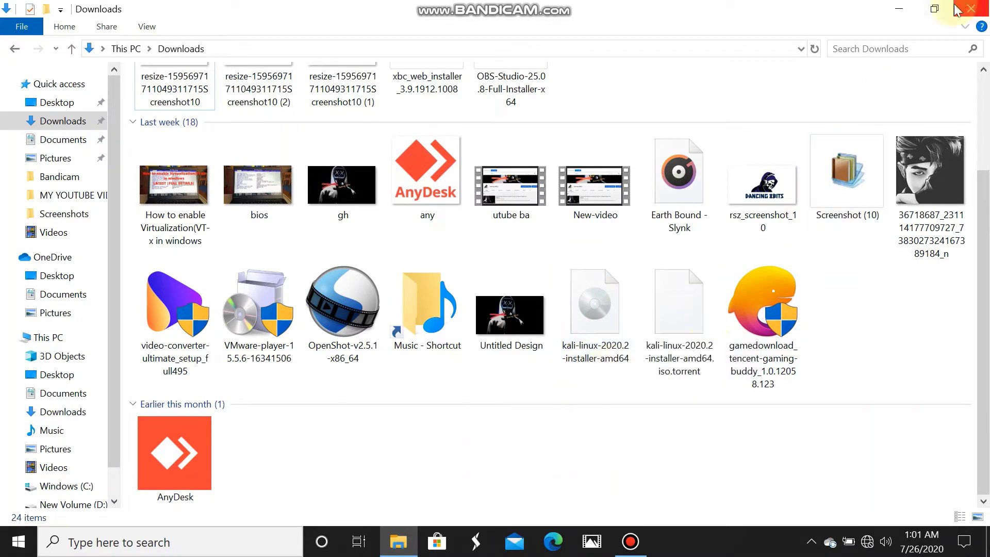
left_click(899, 9)
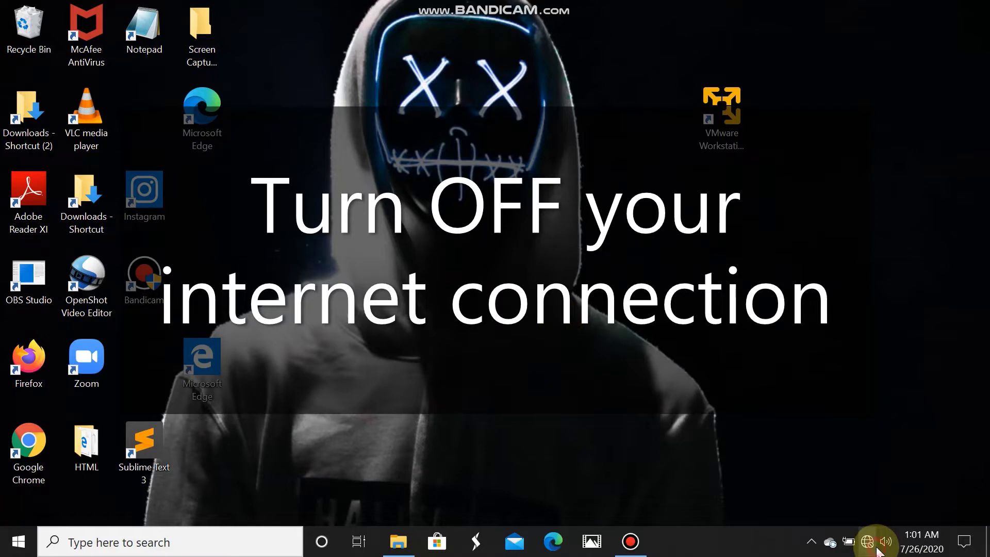
Check the Wi-Fi state in the network connections list and close the list
left_click(832, 546)
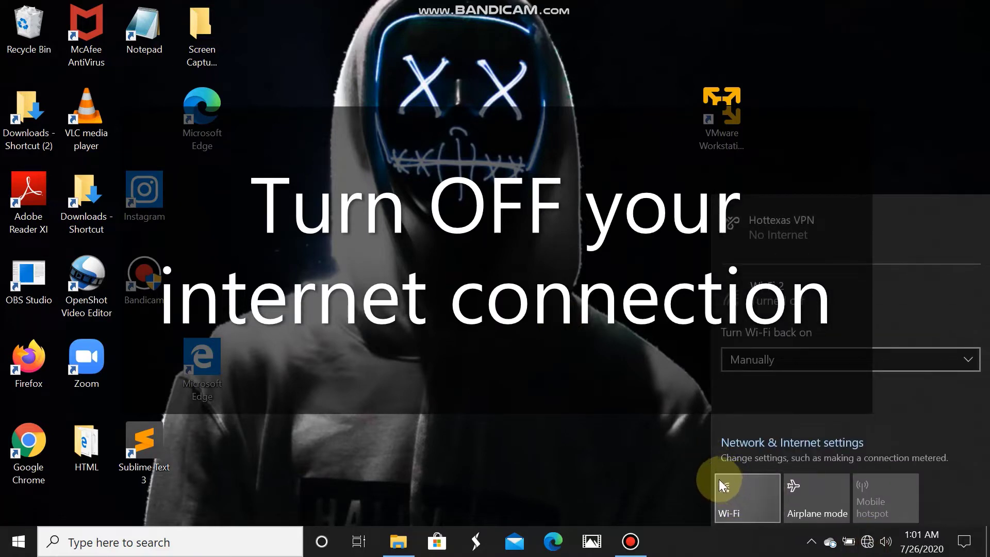
left_click(659, 394)
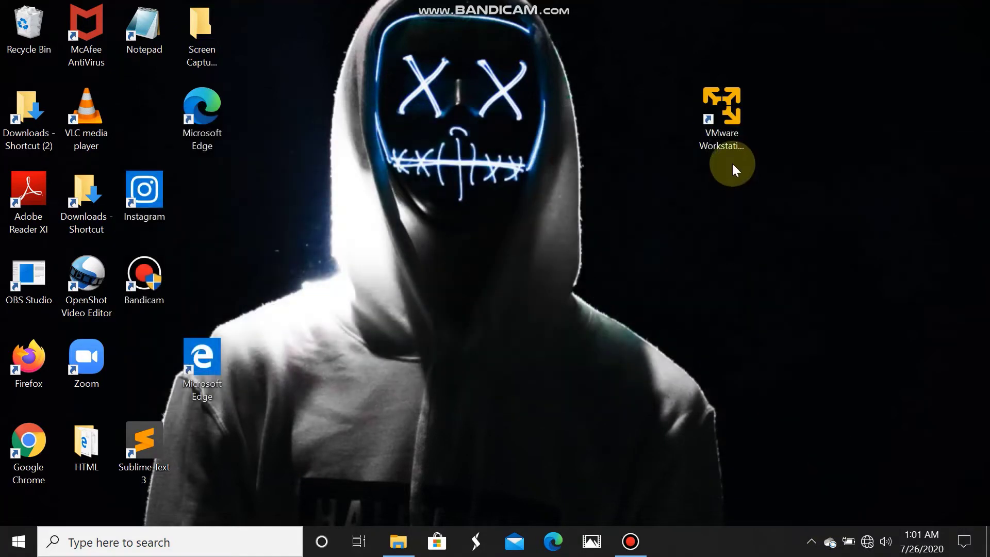
Launch VMware Workstation 15 Player and permanently delete the existing KaLi virtual machine from disk
left_click(715, 139)
double_click(715, 139)
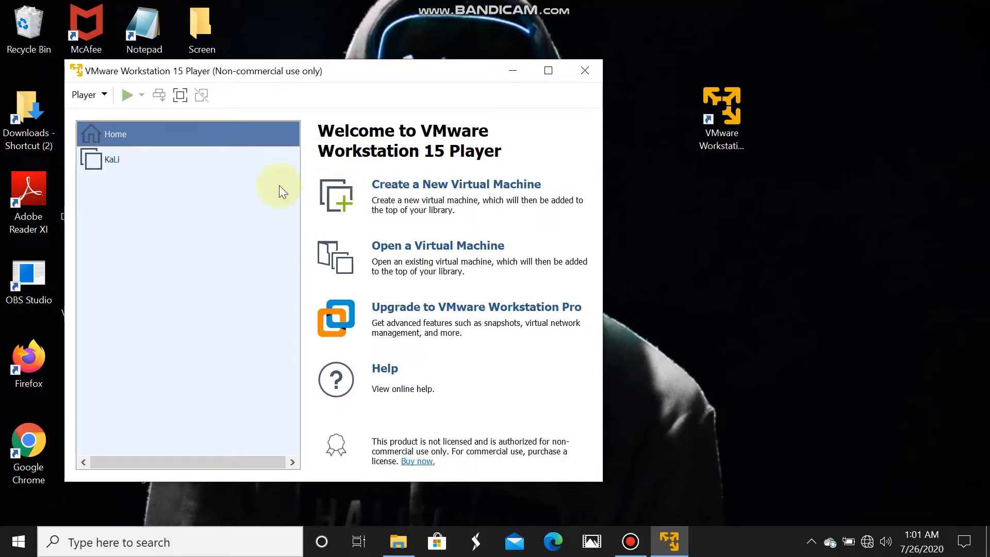
left_click(111, 163)
right_click(110, 163)
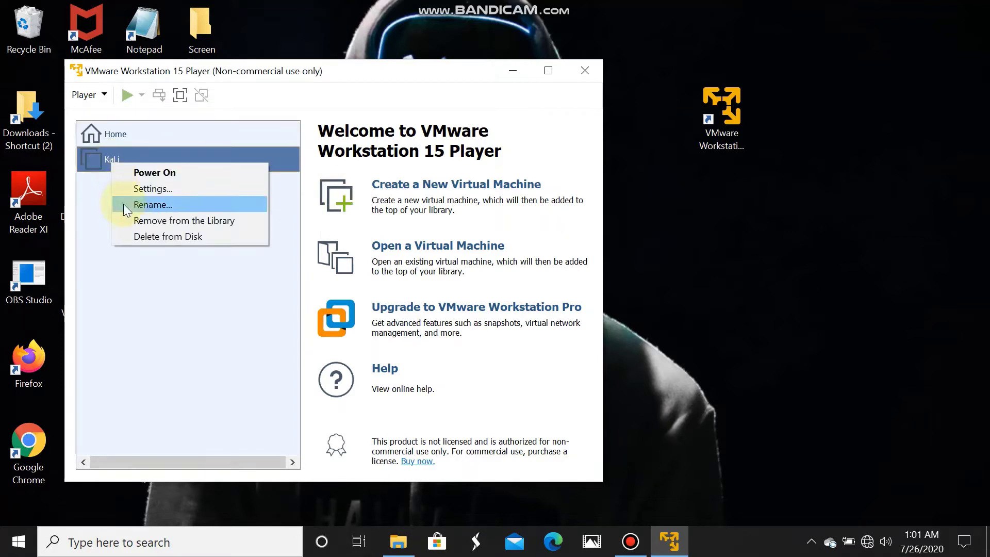
left_click(139, 234)
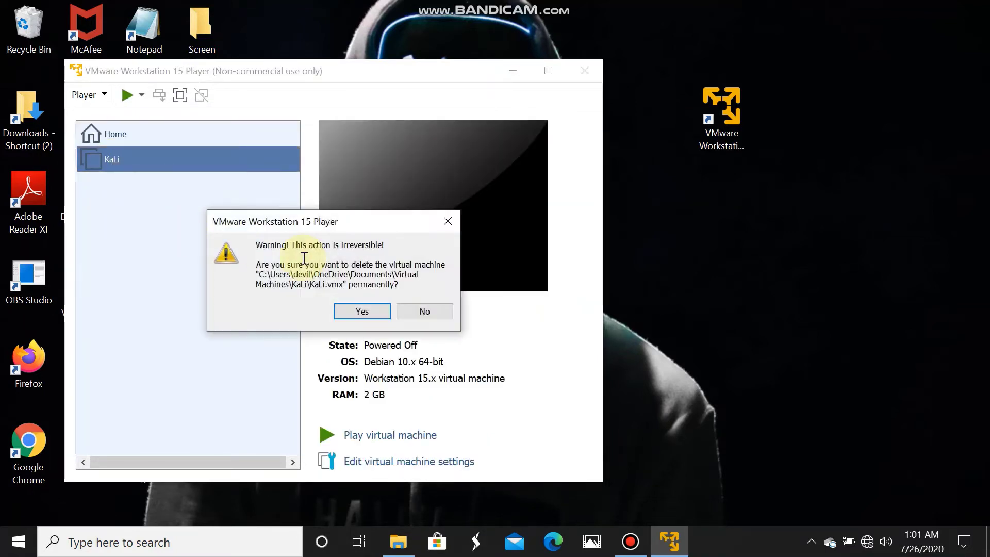
left_click(346, 312)
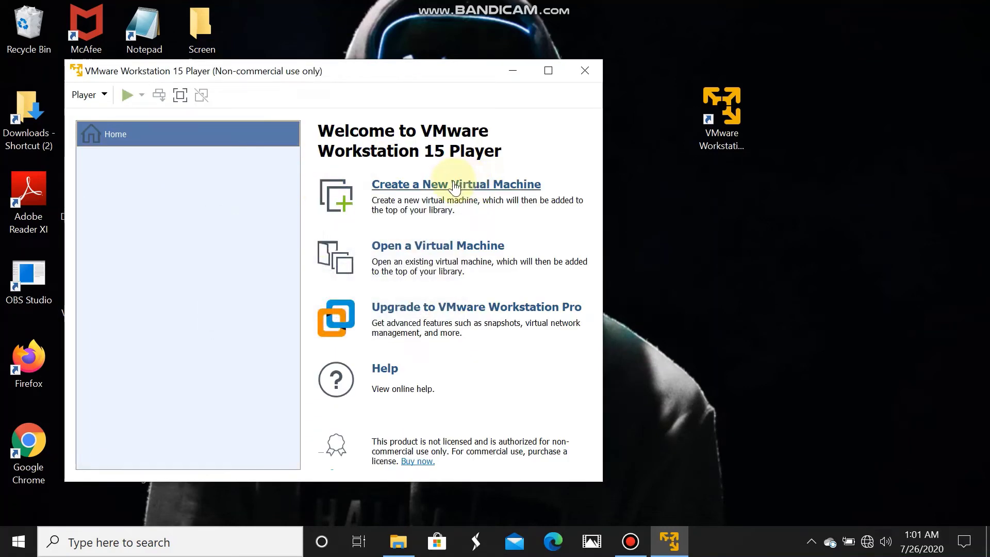
Start a new virtual machine that installs from the kali-linux-2020.2-installer-amd64 ISO in Downloads, and proceed to the guest operating system selection
left_click(497, 189)
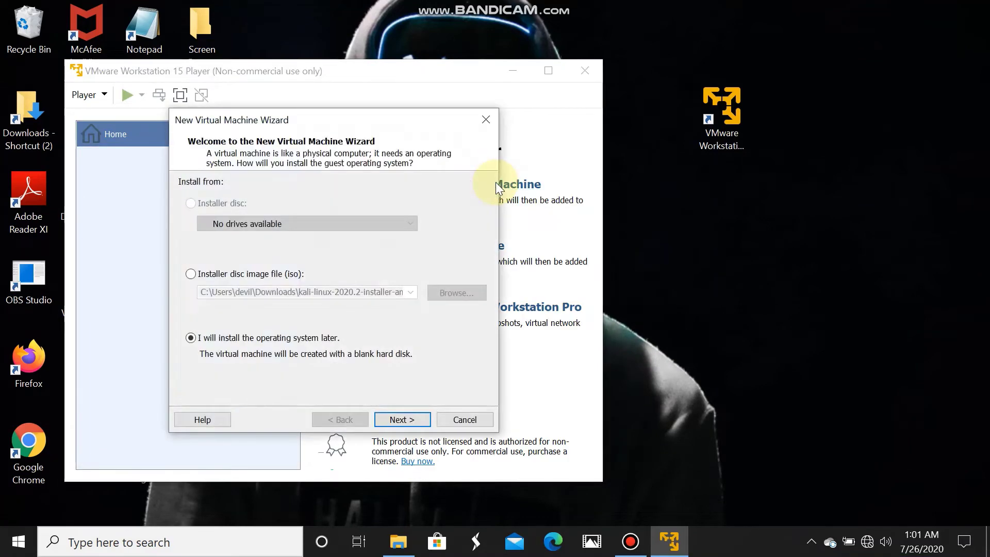
left_click(190, 273)
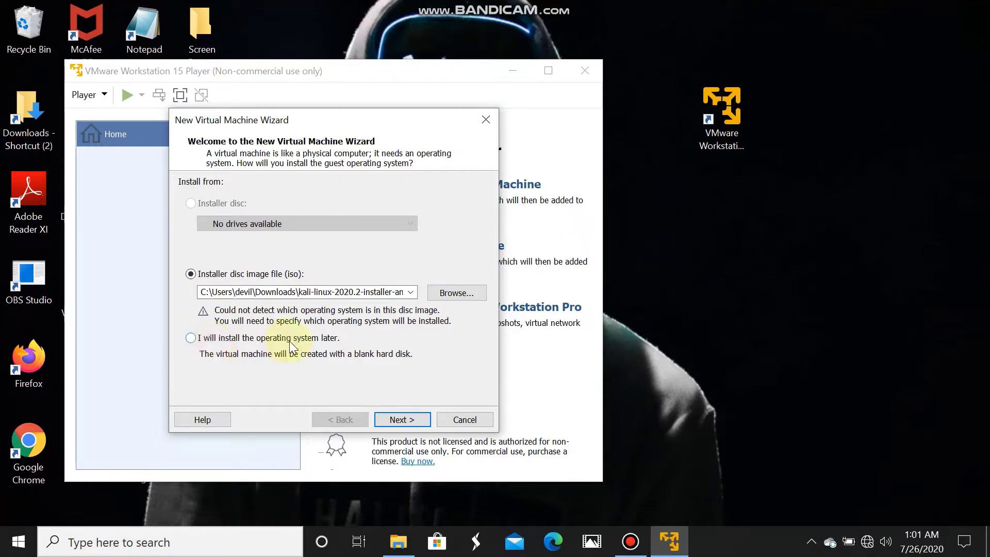
left_click(410, 292)
left_click(409, 291)
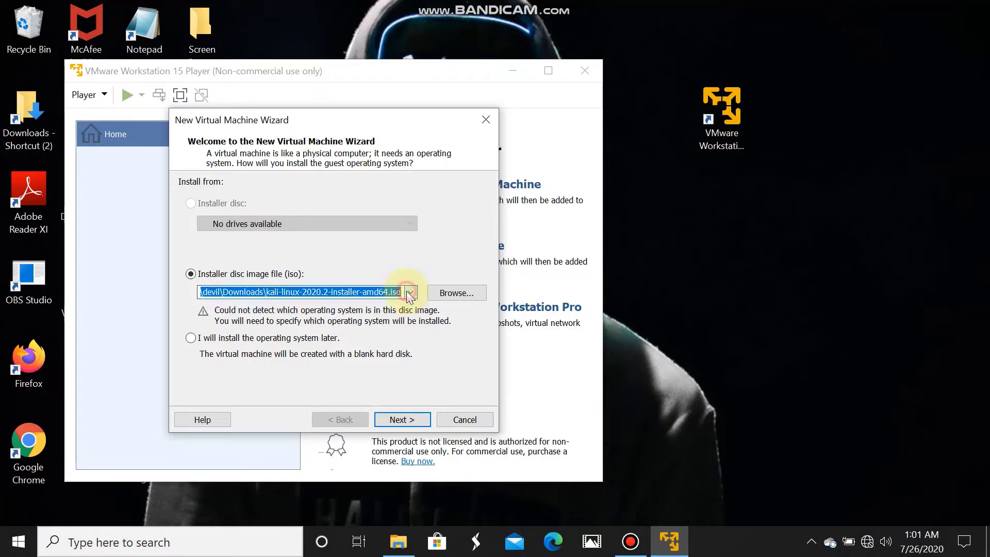
left_click(446, 293)
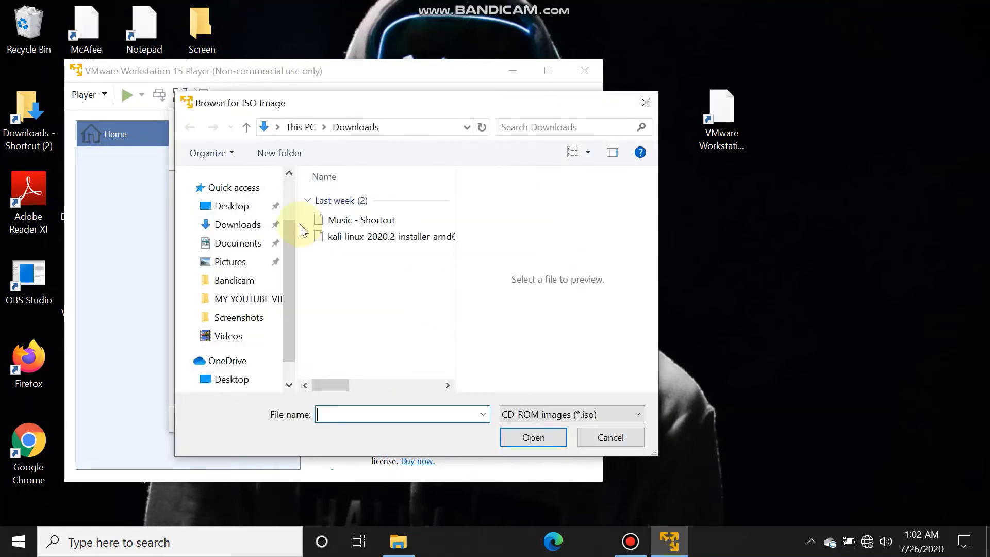
left_click(373, 238)
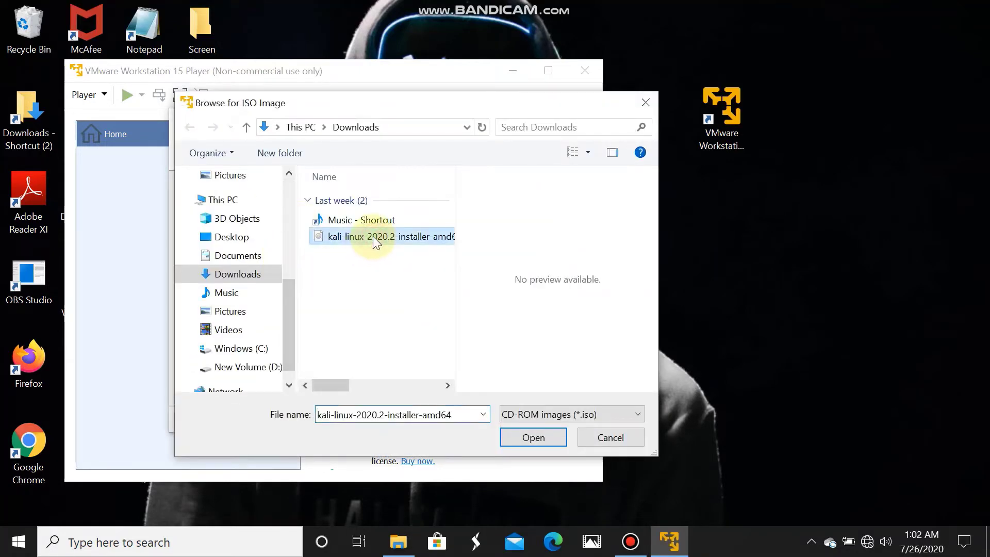
left_click(533, 442)
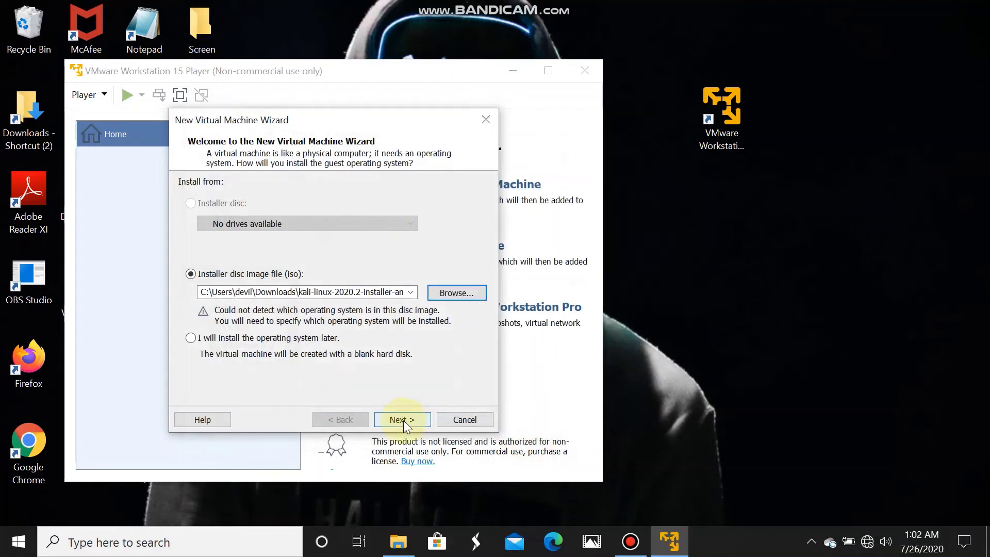
left_click(403, 419)
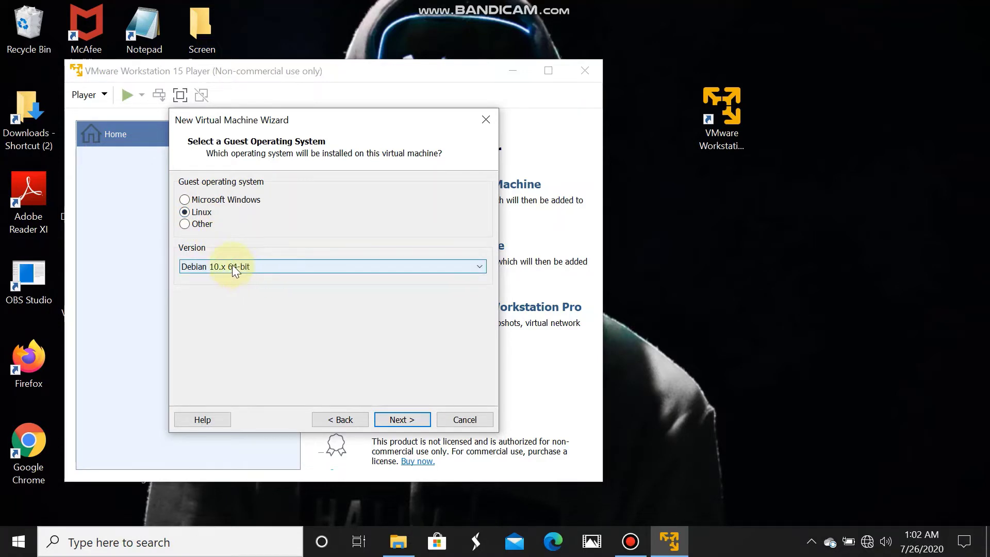
Choose Debian 10.x 64-bit as the Linux guest version and proceed to naming the virtual machine
left_click(254, 266)
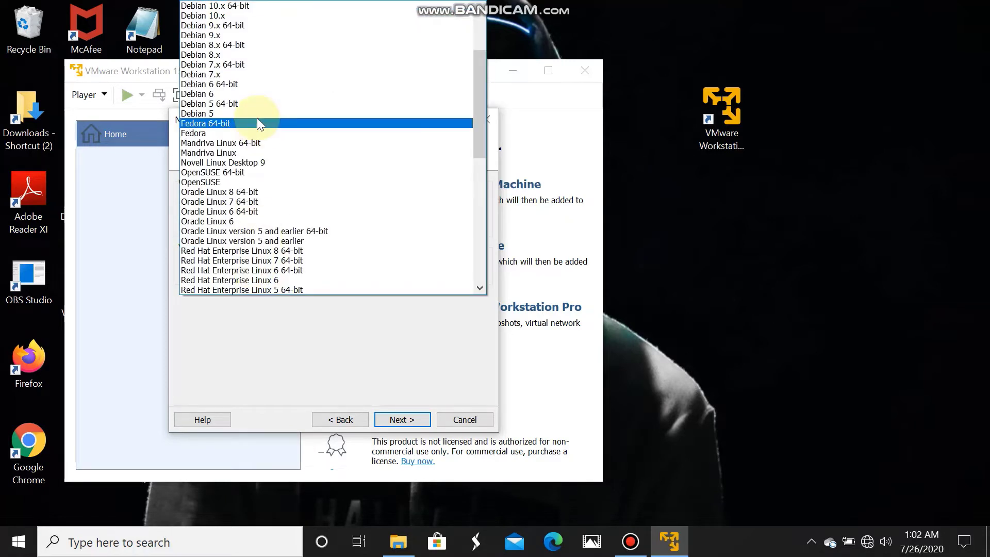
left_click(318, 6)
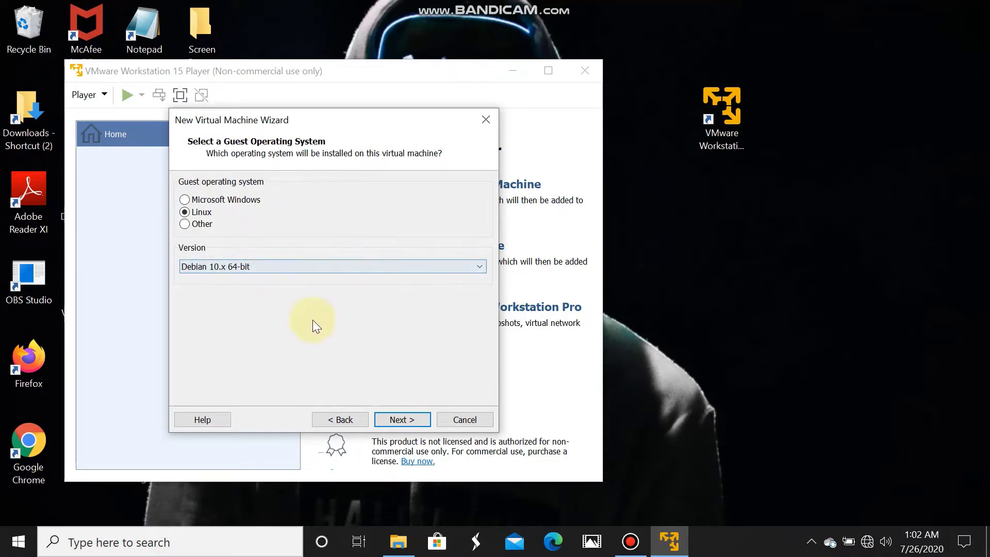
left_click(402, 419)
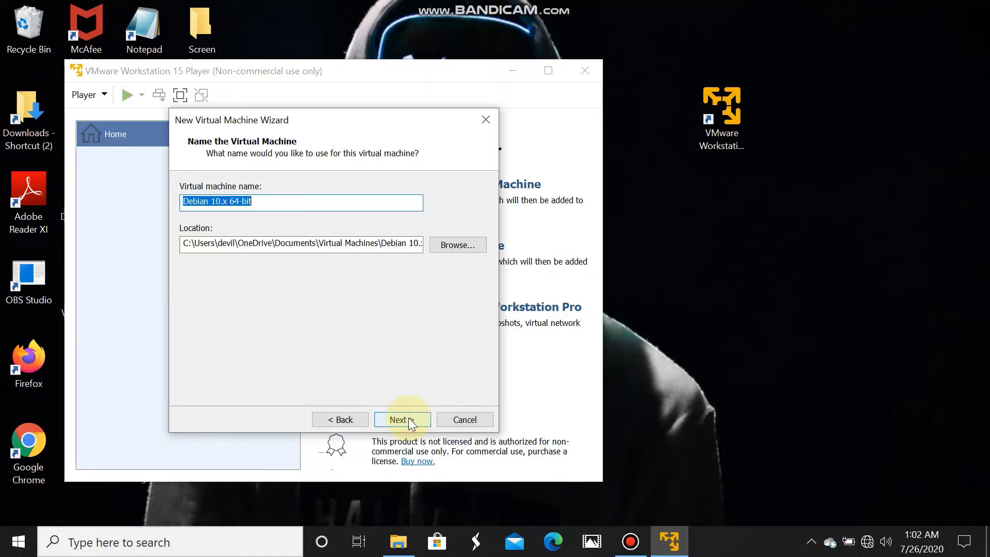
Name the virtual machine KALI, keeping its location in the Virtual Machines folder, and proceed to the disk capacity settings
key("BackSpace")
left_click(274, 252)
type("K")
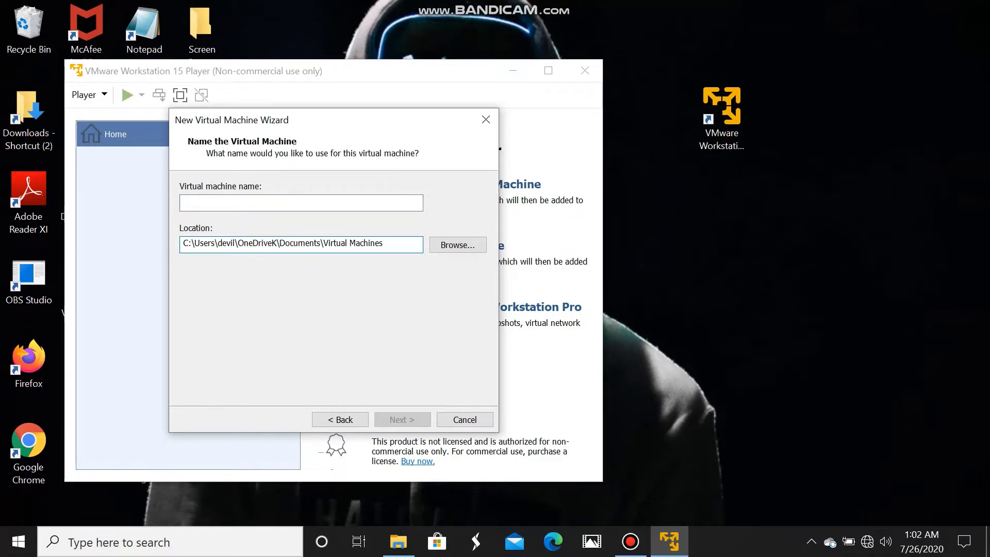
key("BackSpace")
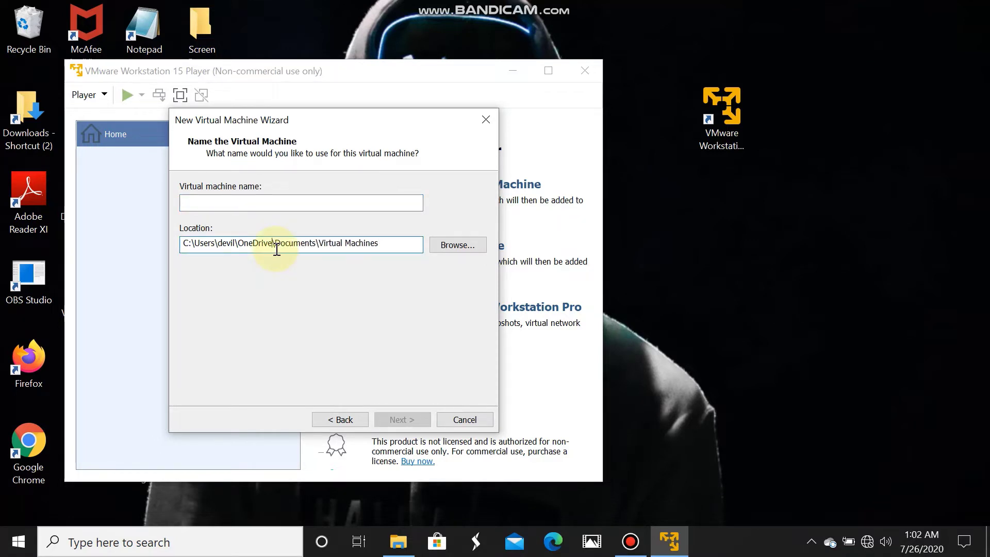
left_click(283, 207)
type("k")
key("BackSpace")
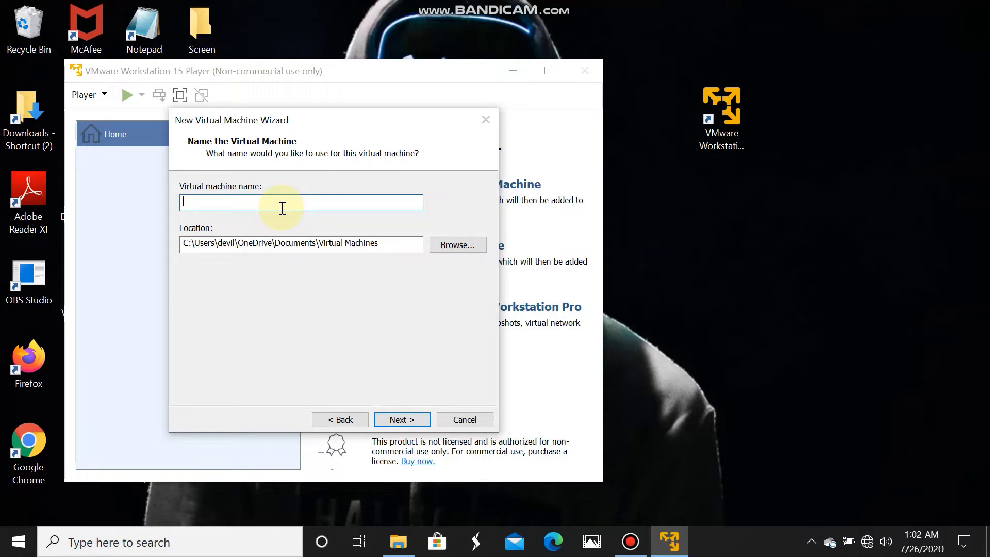
type("KALI")
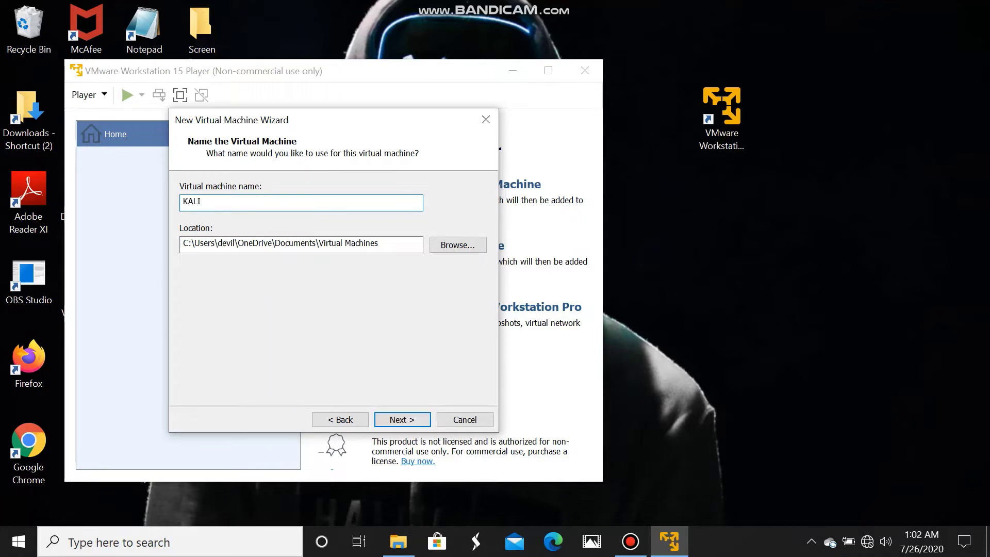
left_click(416, 420)
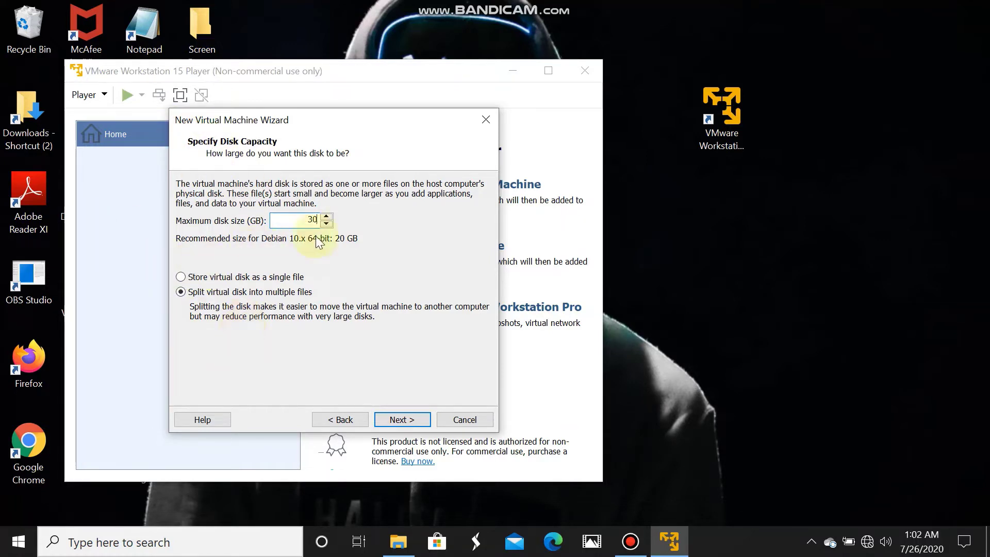
Choose to split the 30 GB virtual disk into multiple files and proceed to the settings summary
left_click(180, 279)
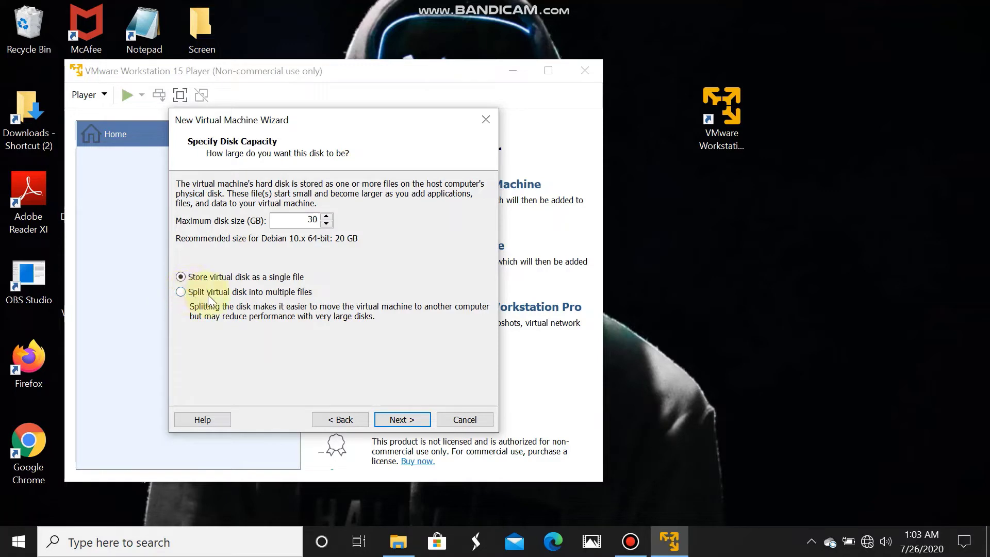
left_click(182, 291)
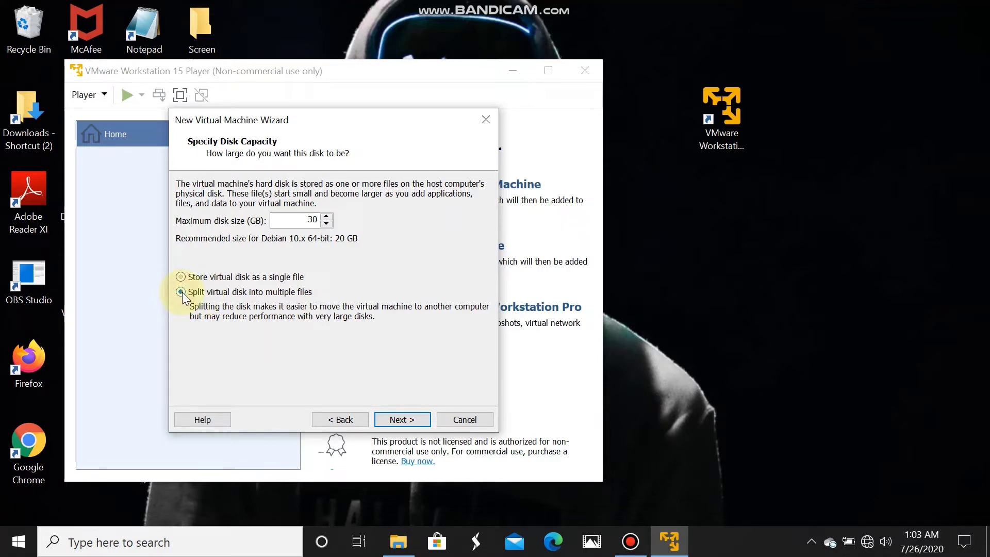
left_click(400, 419)
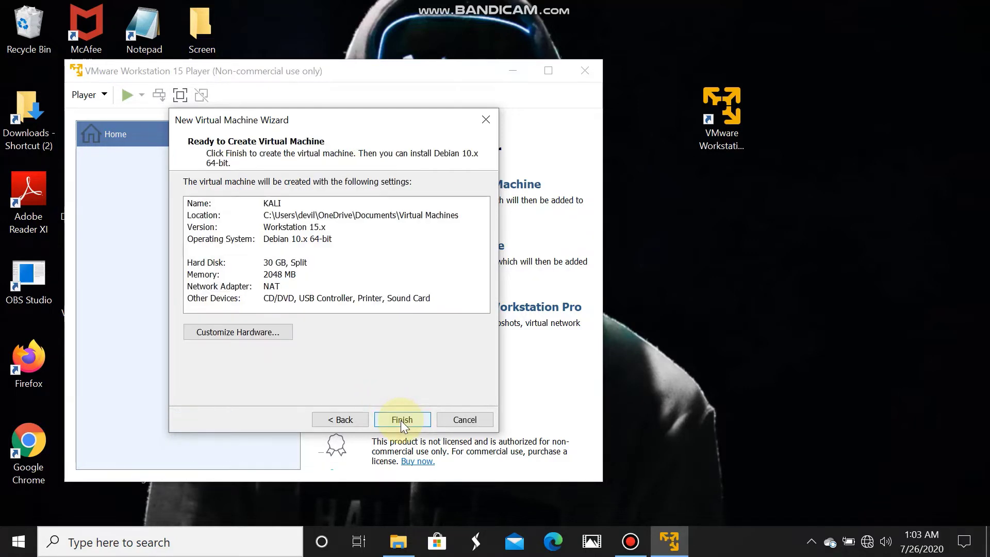
Customize the virtual machine's hardware with 4708 MB of memory and 2 processor cores
left_click(259, 335)
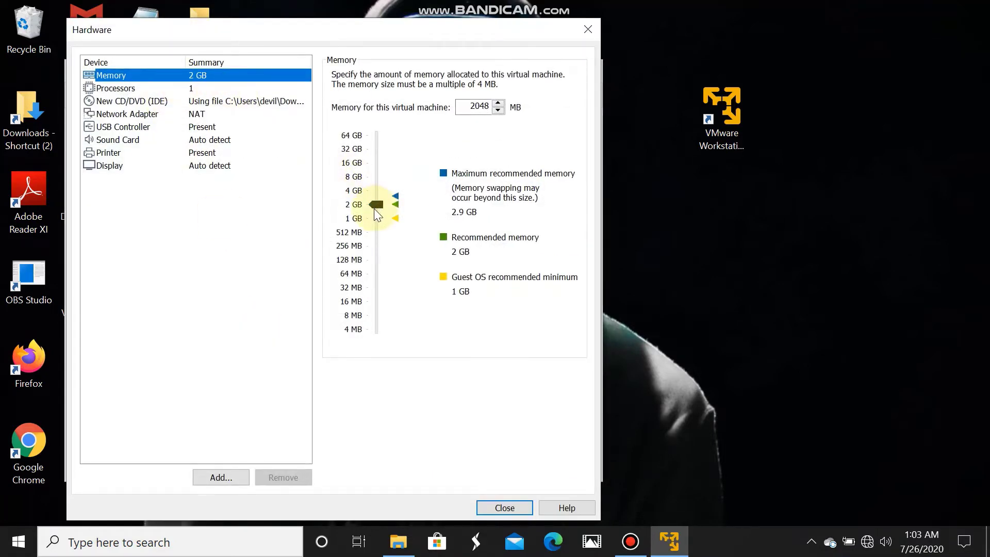
left_click_drag(375, 207, 377, 189)
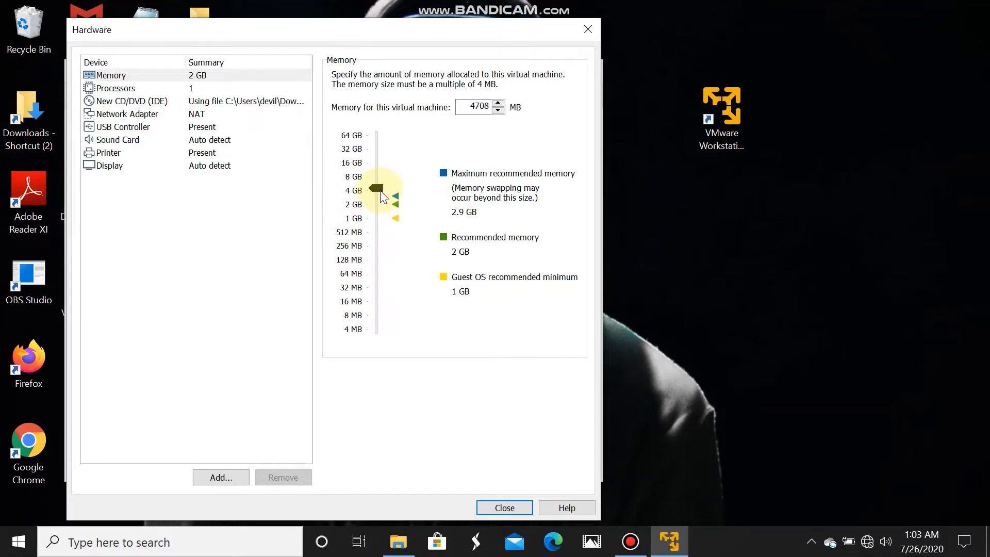
left_click(186, 91)
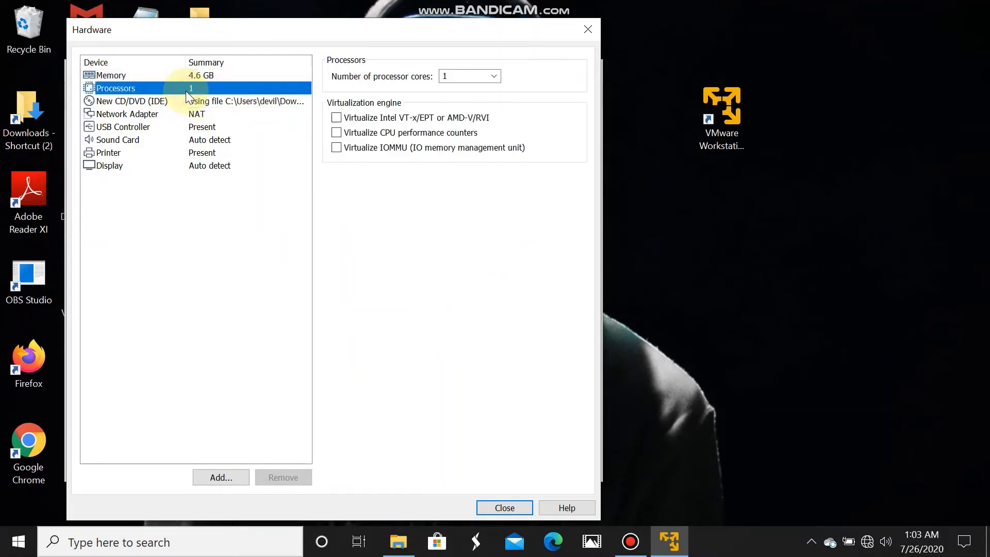
double_click(471, 78)
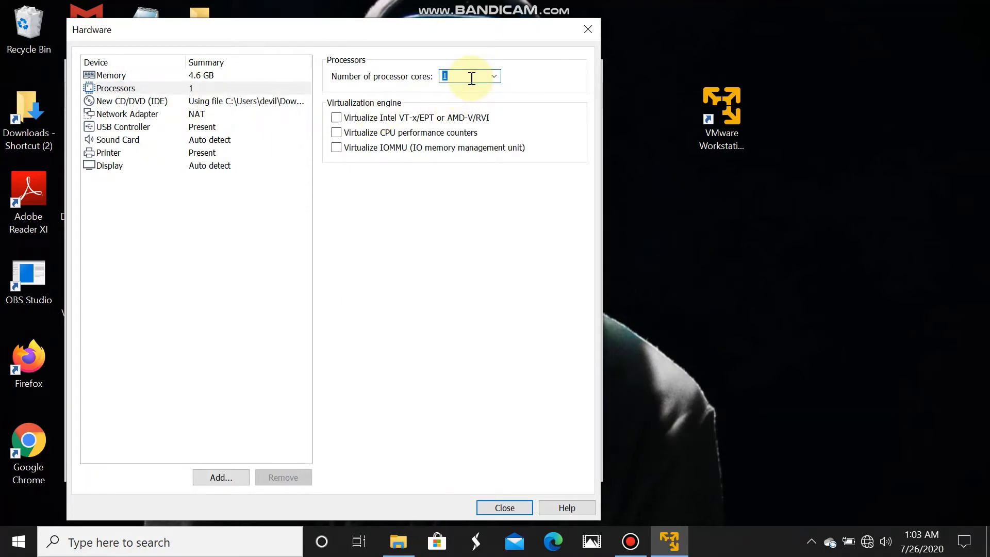
key("BackSpace")
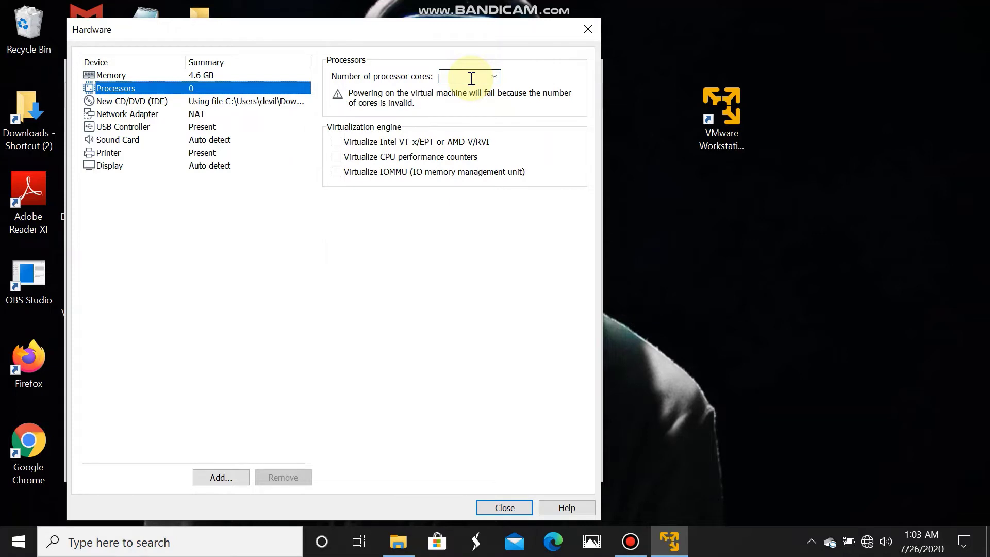
type("2")
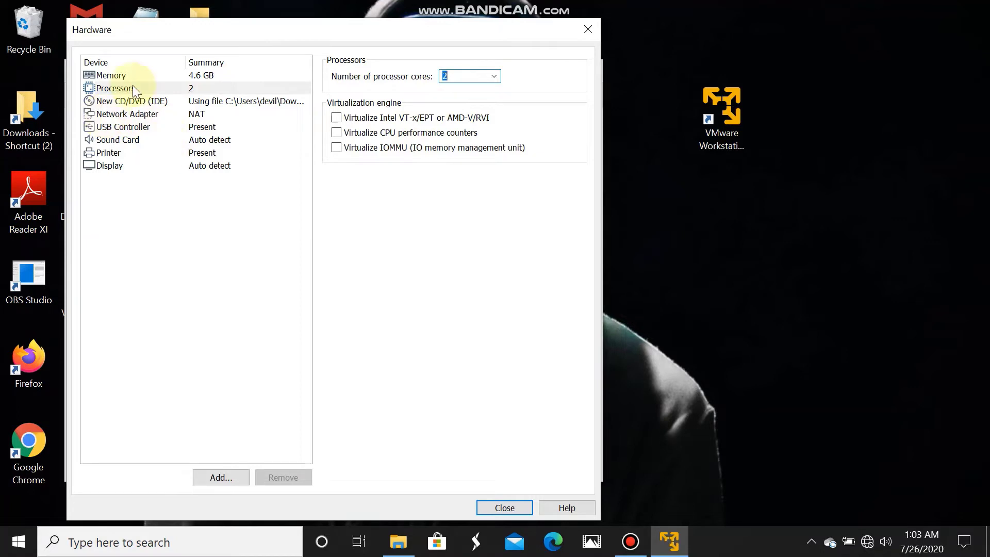
Set the virtual CD/DVD drive to use the kali-linux-2020.2-installer-amd64 ISO image from Downloads
left_click(143, 100)
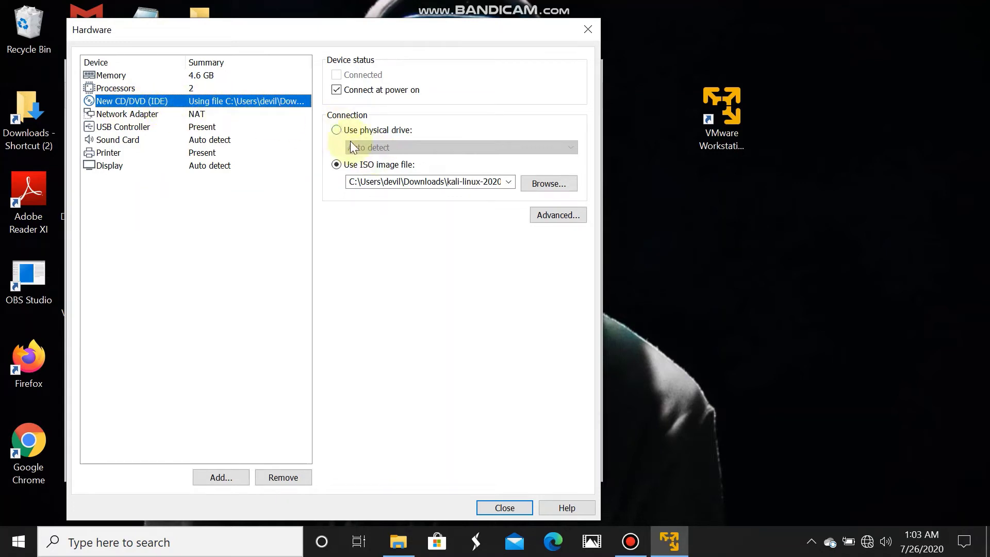
left_click(539, 187)
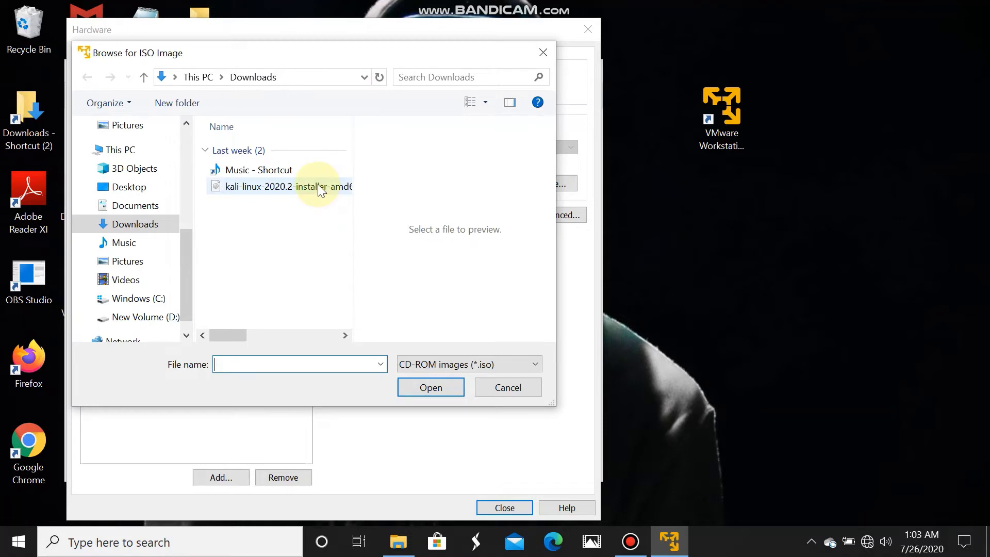
left_click(318, 187)
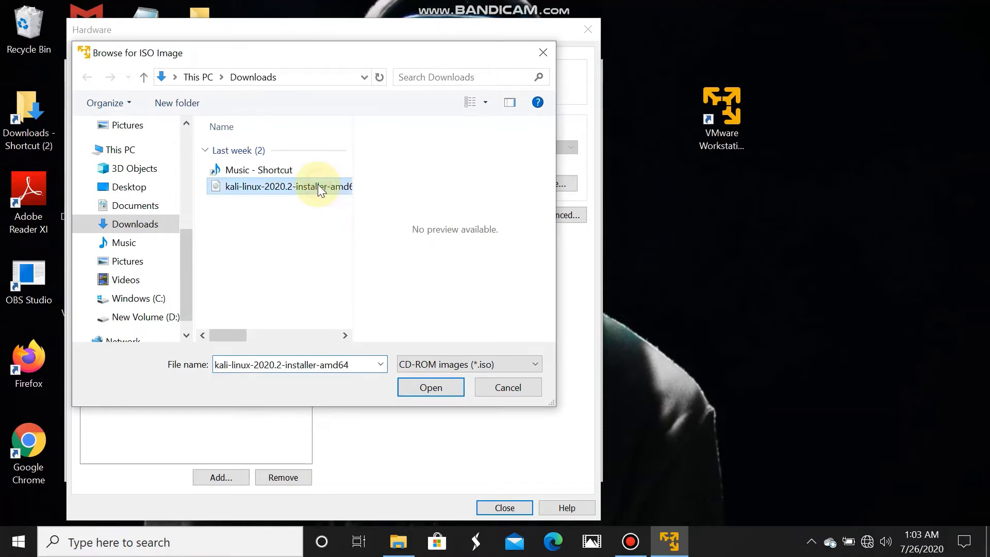
left_click(439, 389)
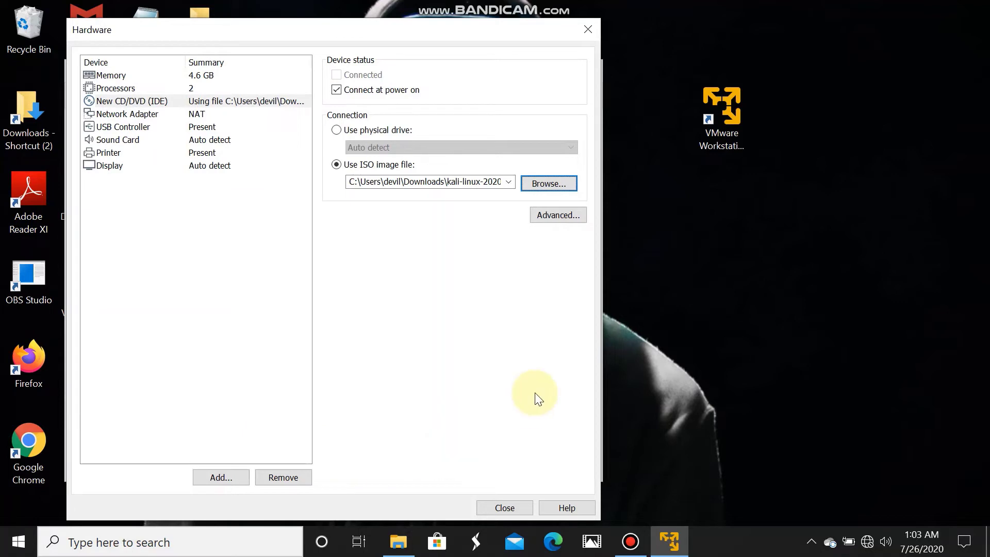
Review the network adapter and sound card settings, close the hardware settings and finish creating the virtual machine
left_click(142, 115)
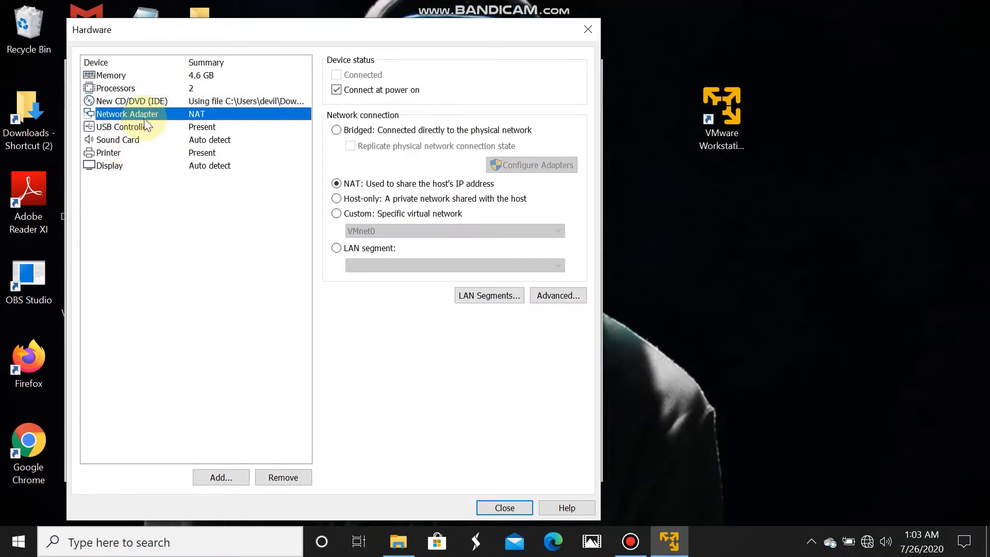
left_click(151, 138)
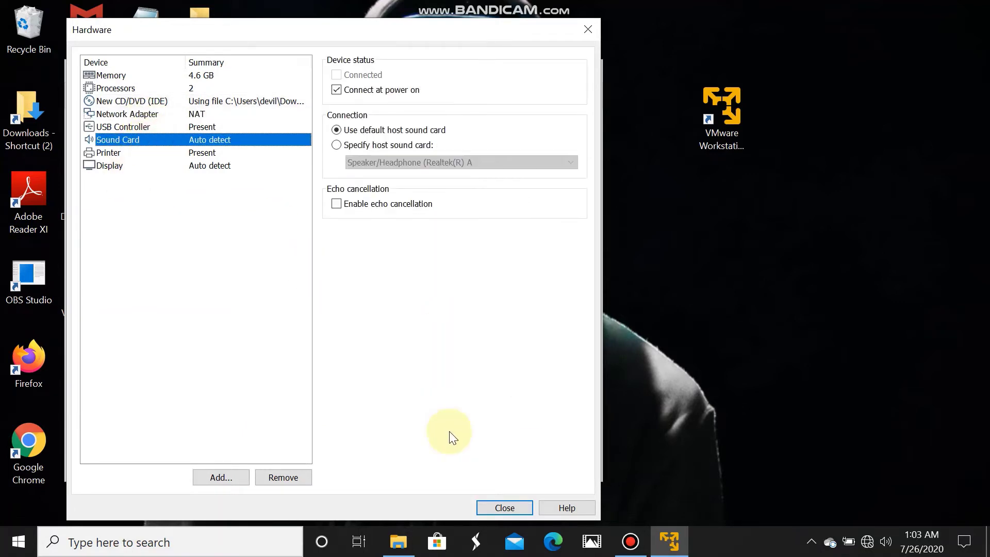
left_click(522, 506)
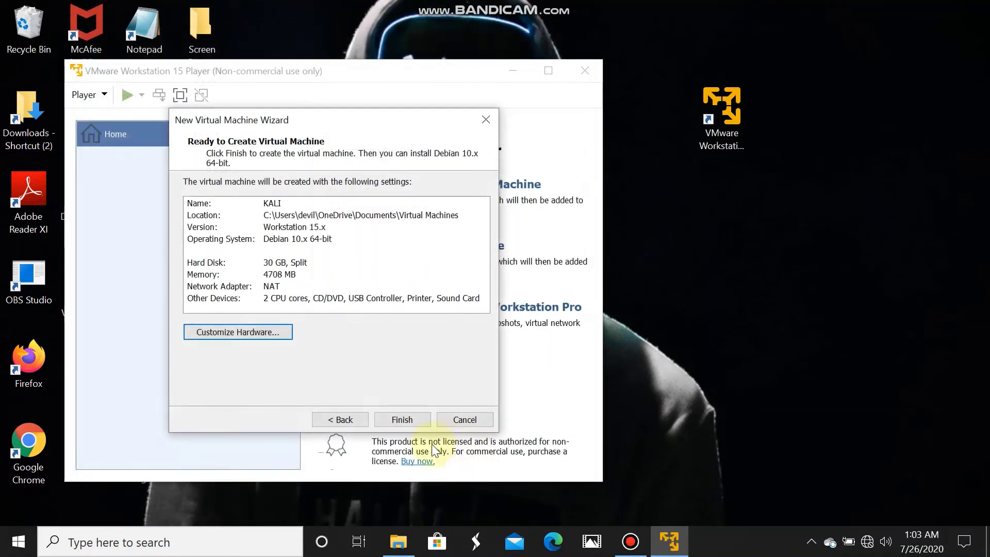
left_click(410, 421)
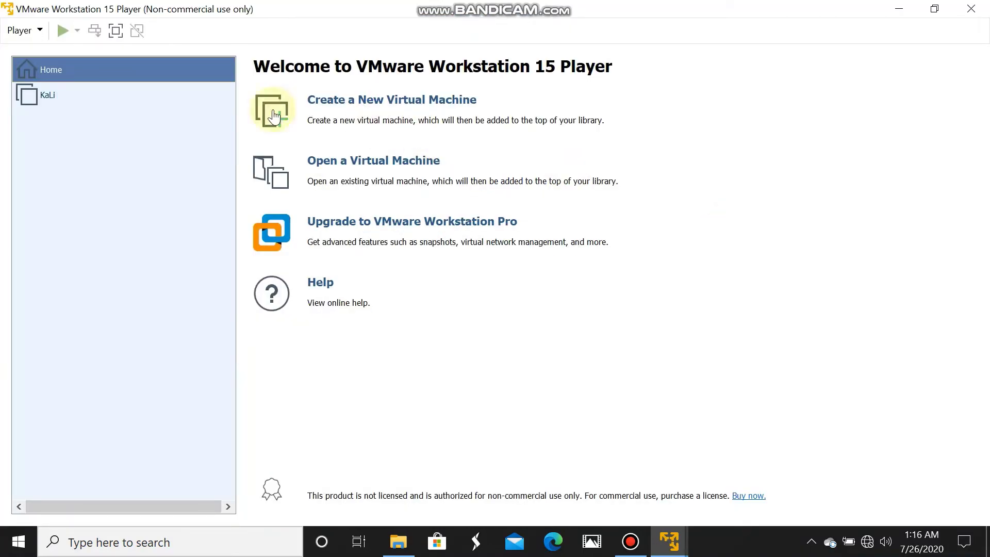
Power on the KaLi virtual machine and start the Graphical install from the Kali Linux installer menu
left_click(49, 96)
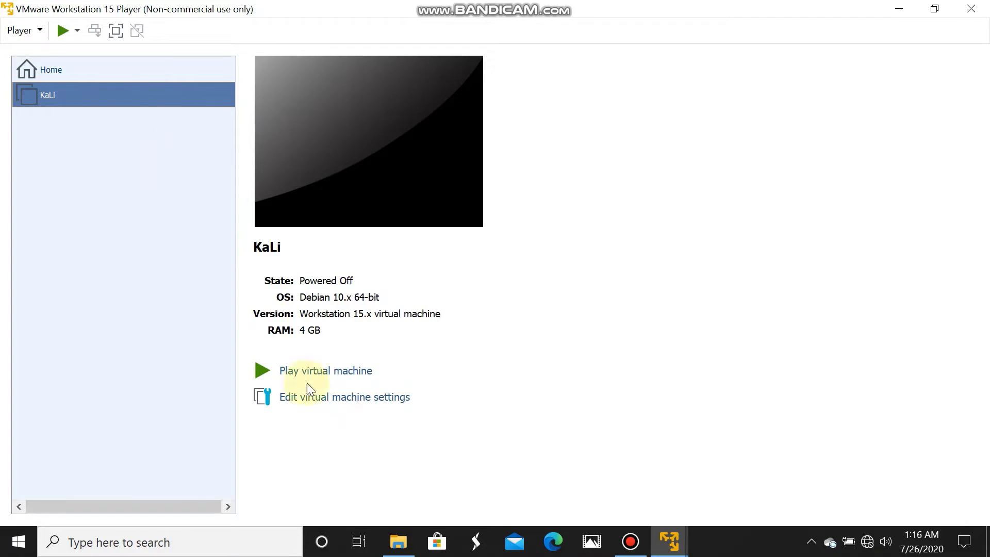
left_click(342, 372)
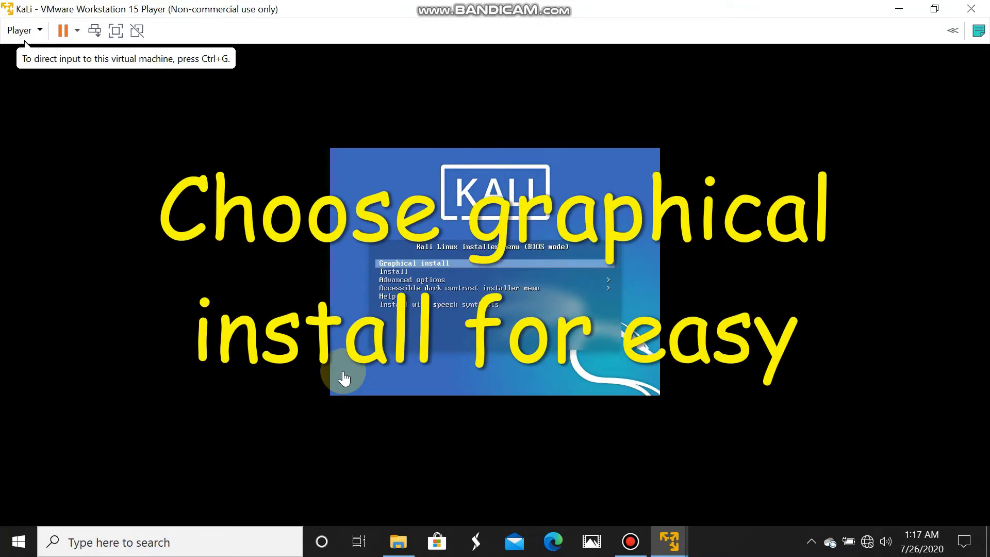
left_click(398, 264)
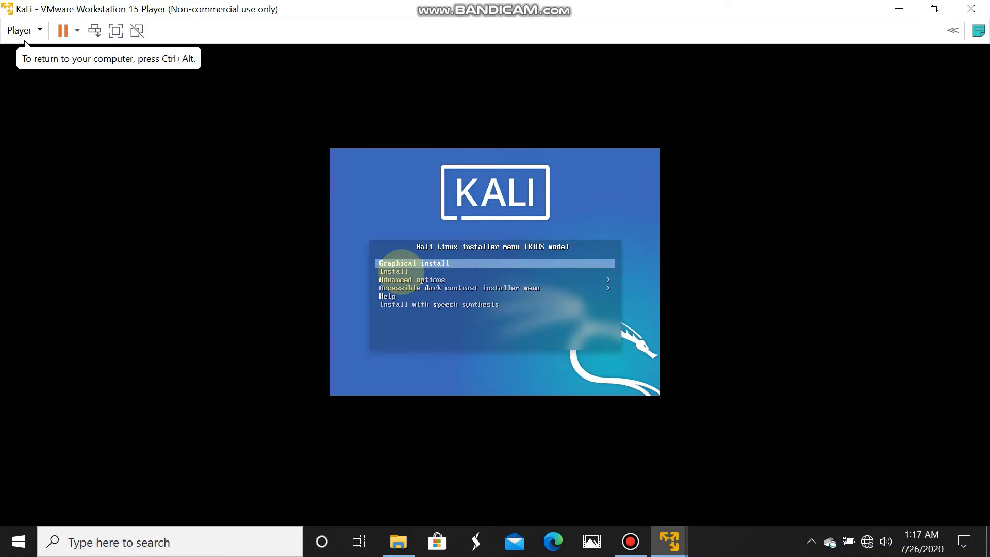
key("Return")
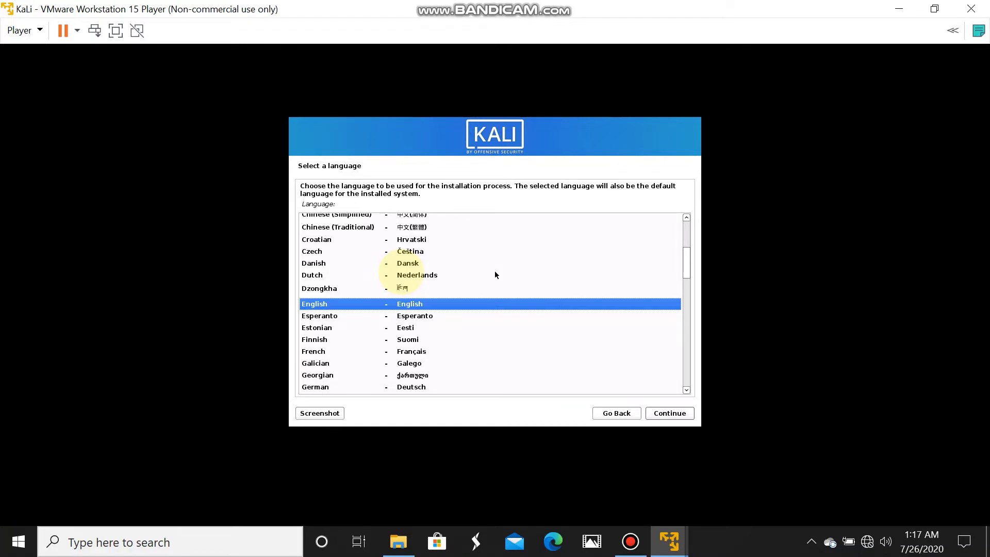
Accept English as the language, United States as the location and American English as the keymap
key("Return")
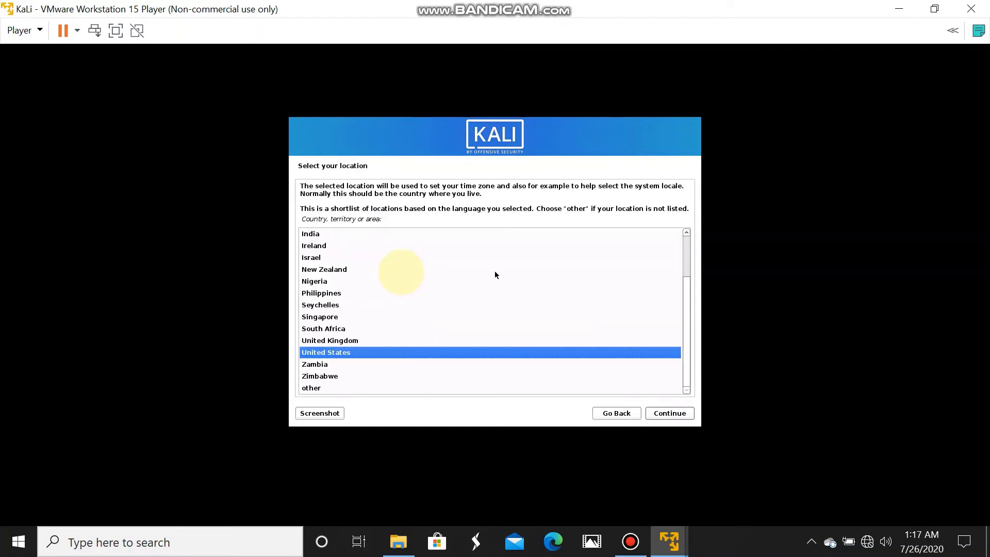
key("Return")
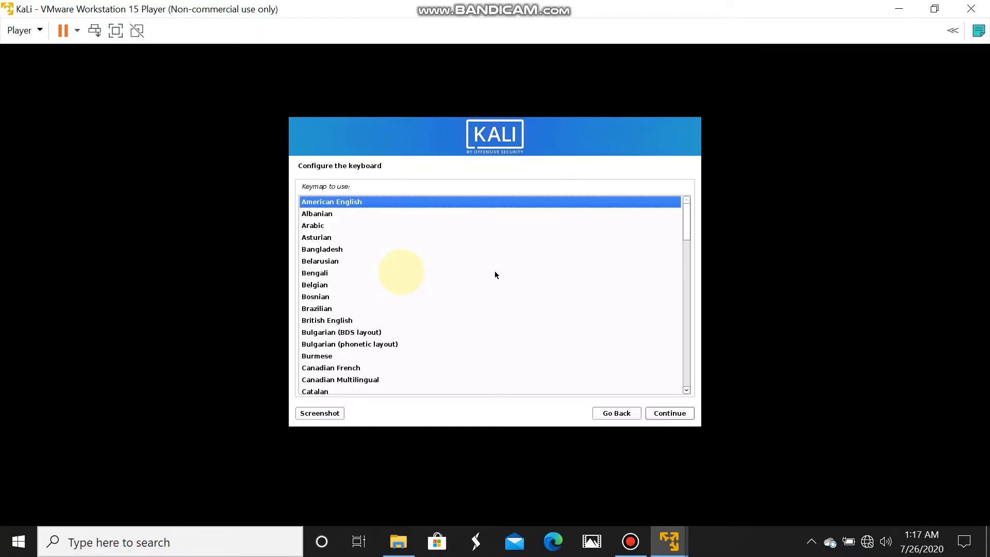
key("Return")
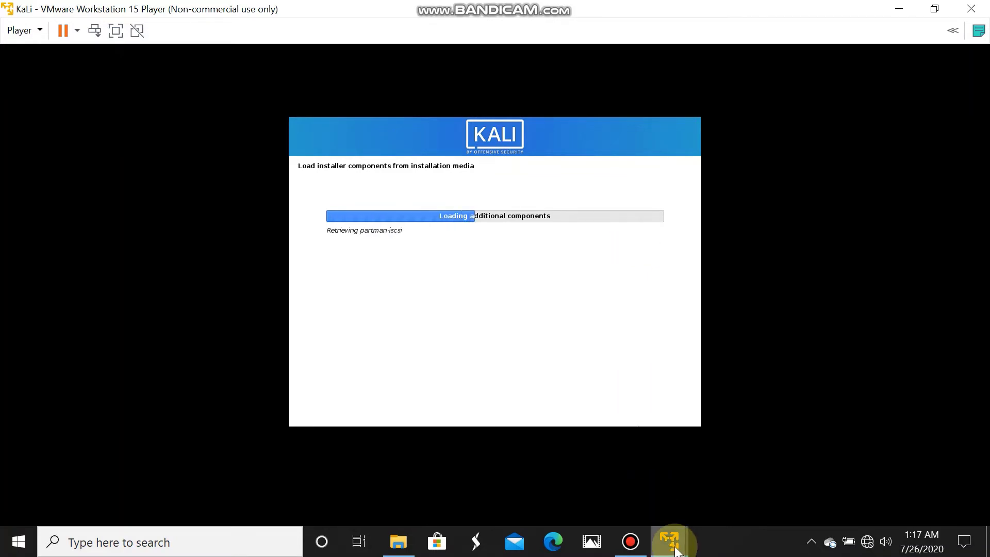
Acknowledge the network autoconfiguration notice and choose not to configure the network at this time
mouse_move(675, 539)
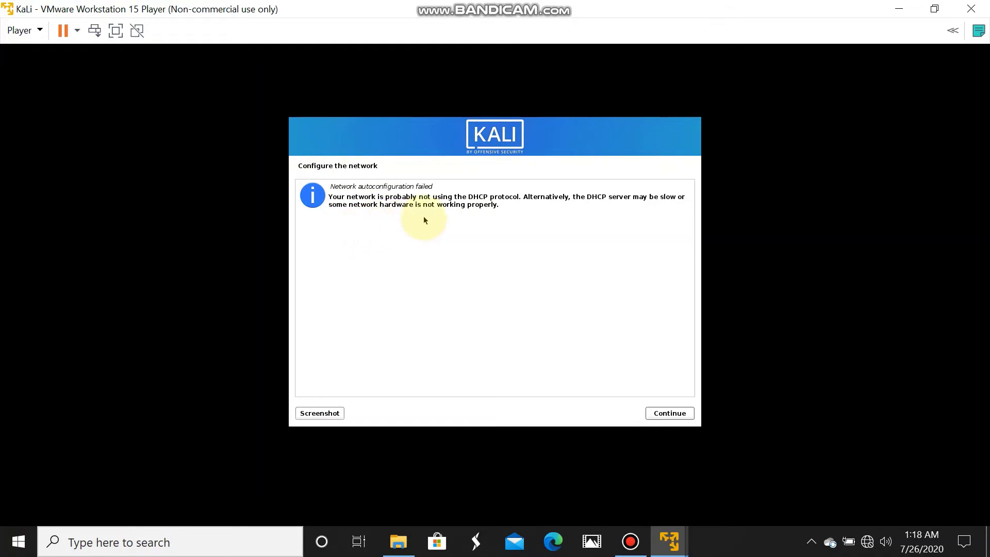
left_click(678, 416)
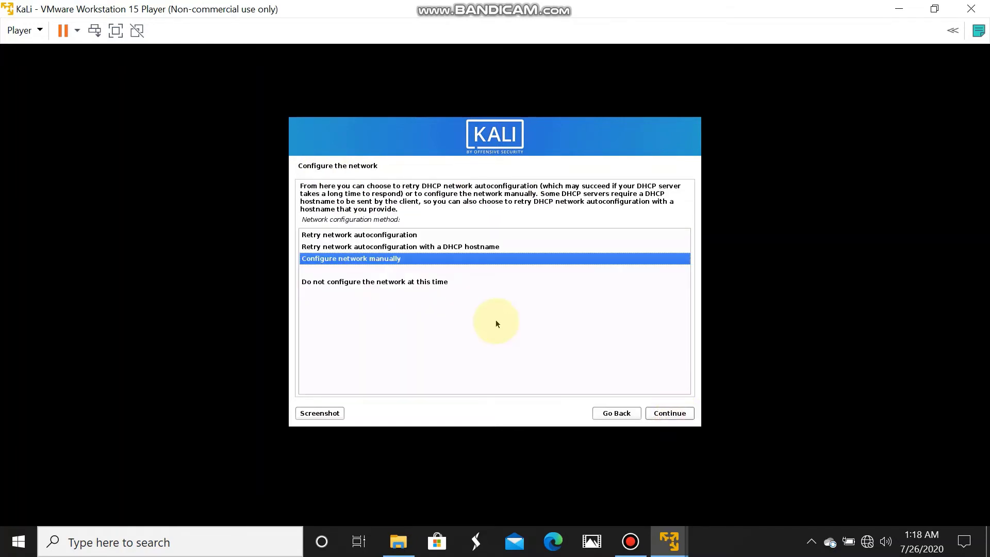
left_click(365, 282)
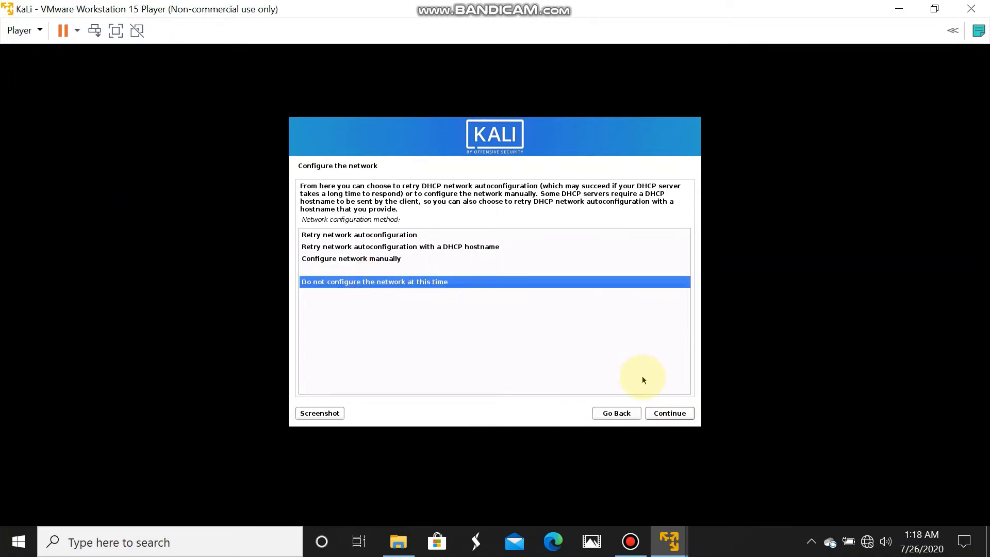
left_click(660, 419)
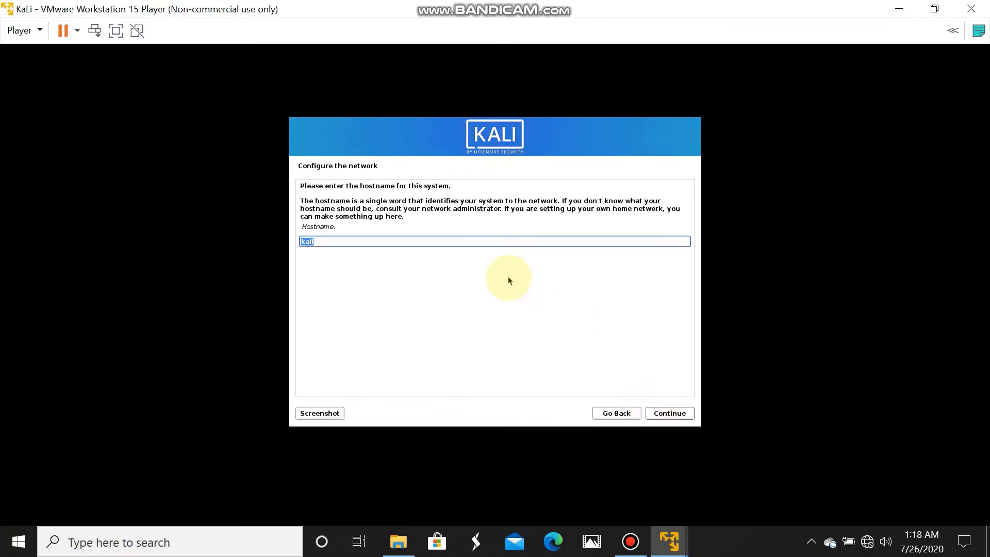
Replace the default hostname with devileyex and continue to the user setup
key("BackSpace")
type("devileyx")
key("BackSpace")
type("ex")
key("Return")
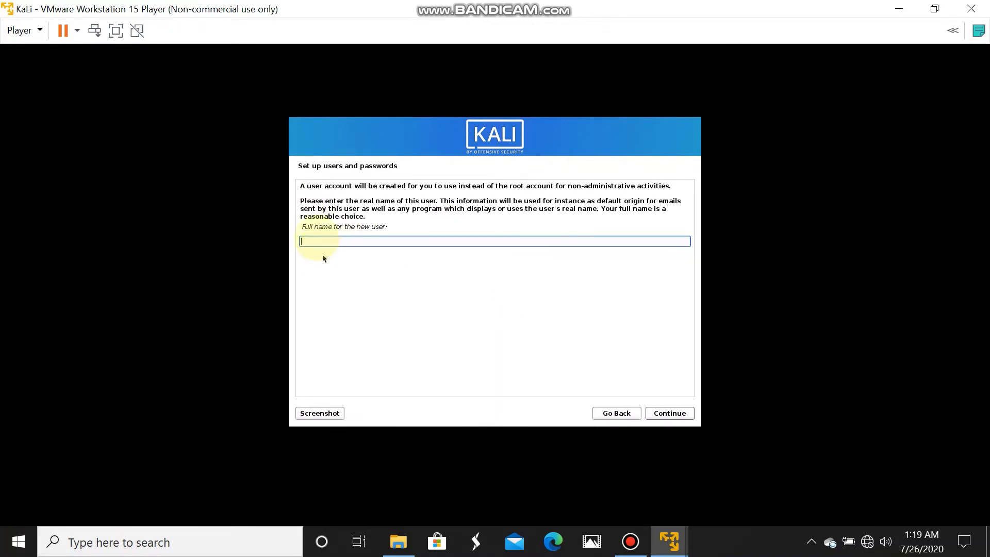
Enter the new user's full name and accept the suggested account username
type("dev")
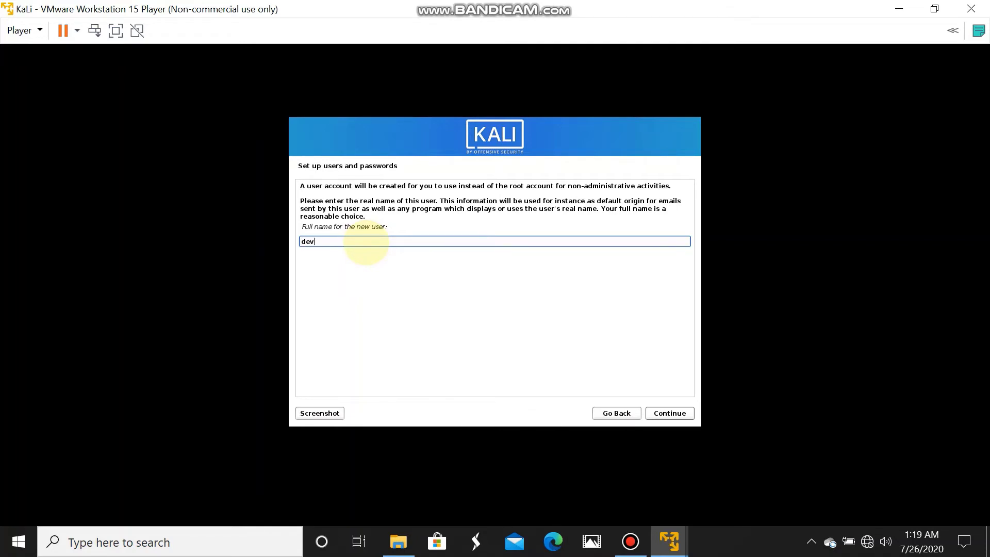
type("ileyex")
key("Return")
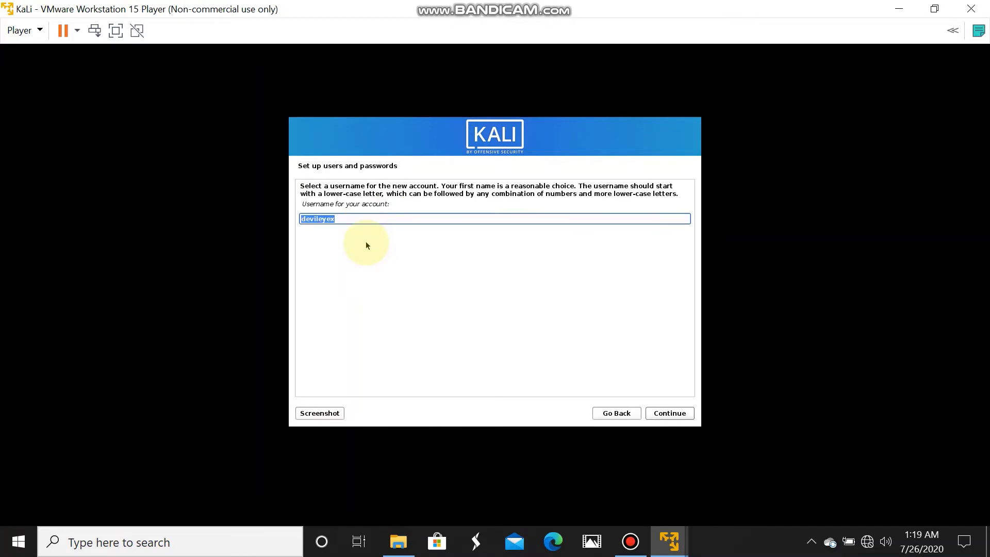
key("Return")
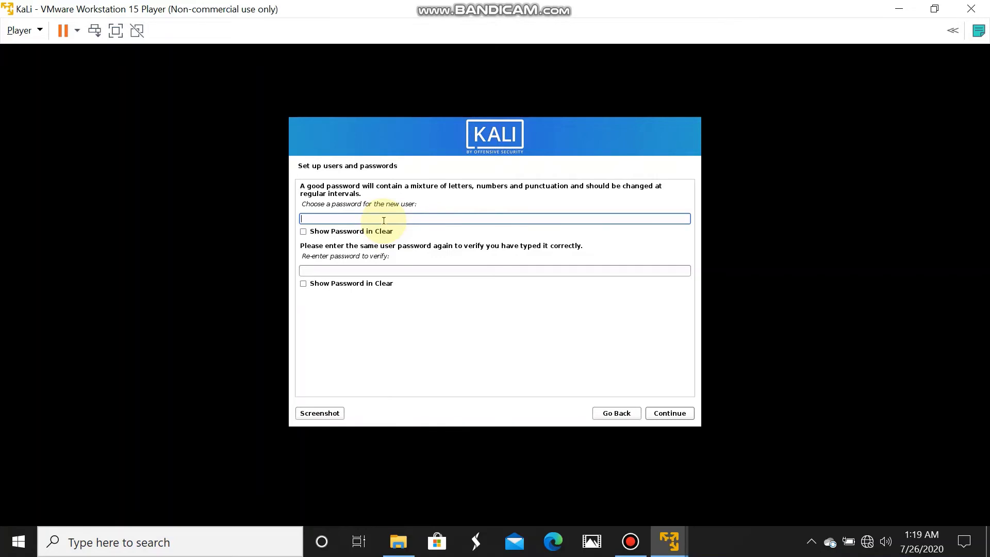
Enter the new user's password in both password fields and accept Eastern as the time zone
type("*********")
left_click(368, 271)
type("***")
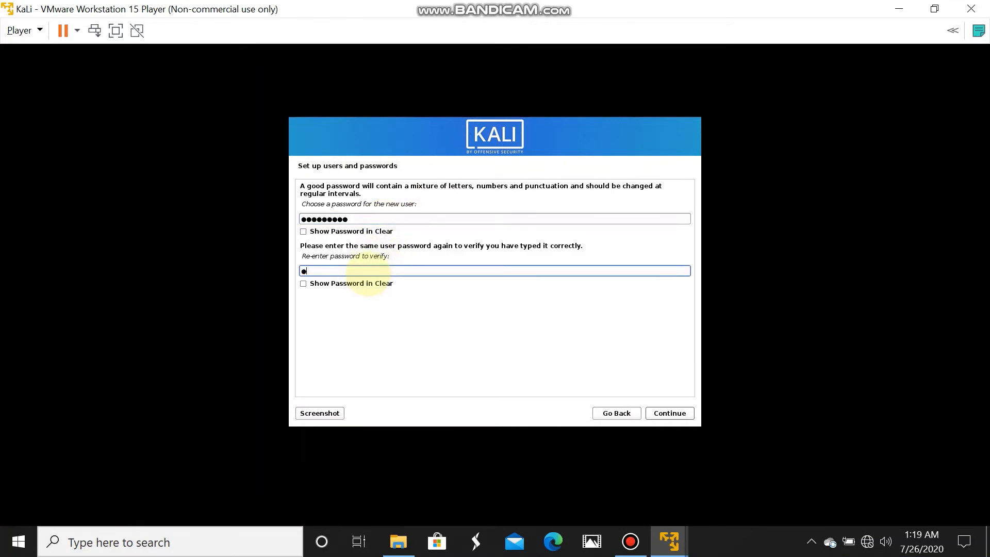
type("******")
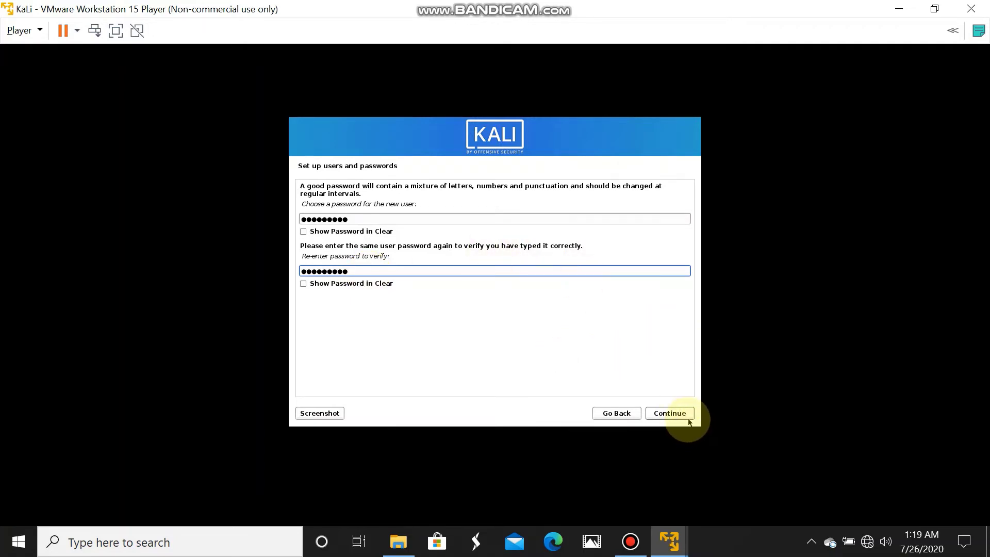
left_click(670, 413)
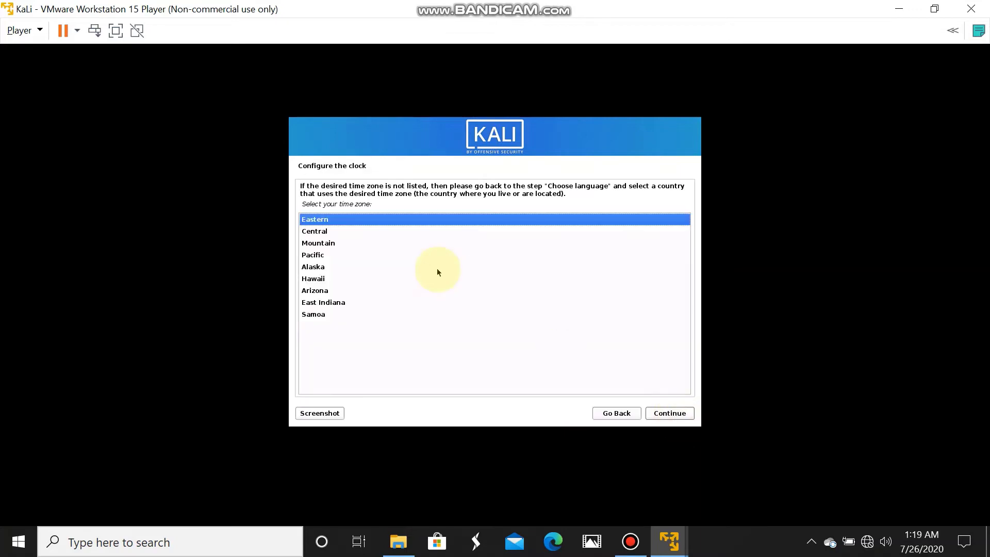
key("Return")
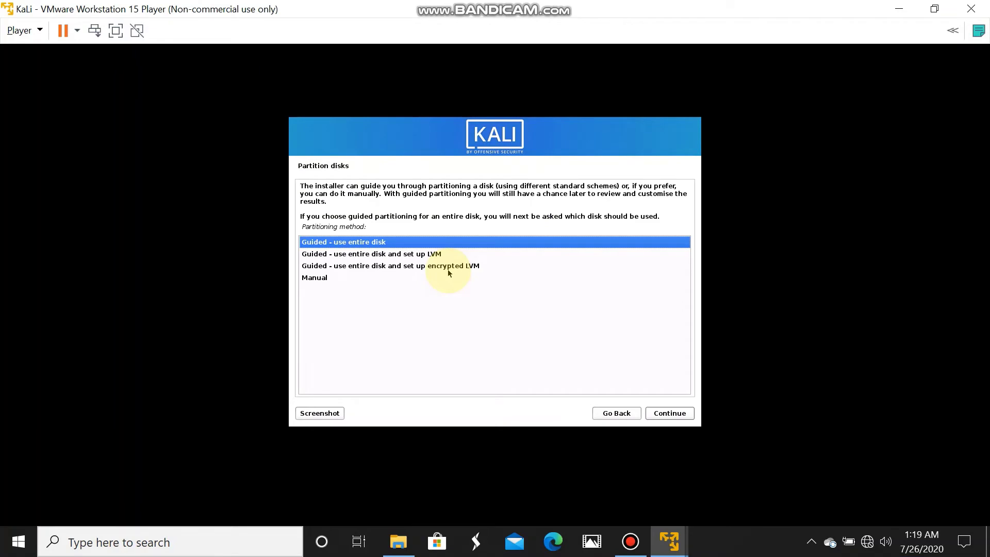
Choose guided partitioning of the entire VMware virtual disk (sda) with all files in one partition
key("Down")
key("Down")
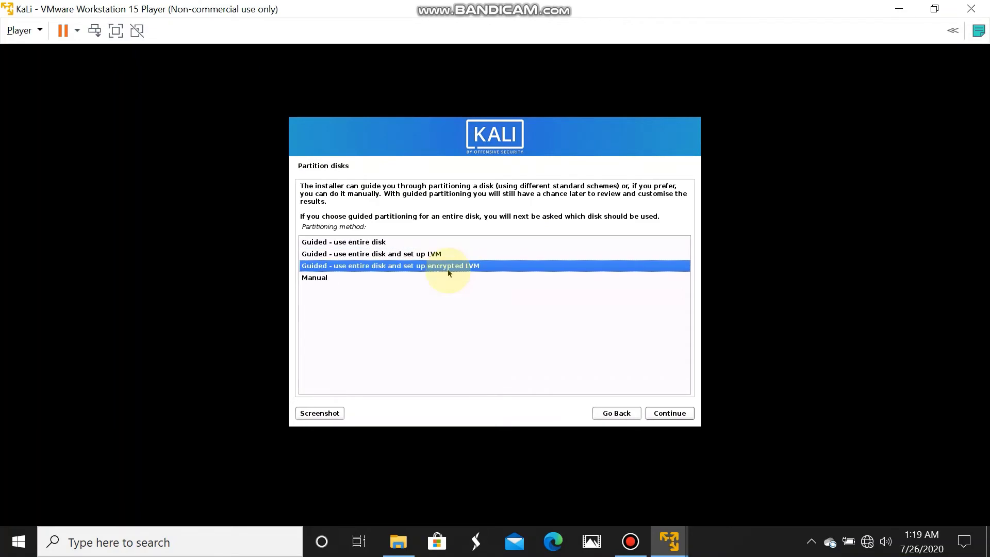
key("Up")
key("Up")
key("Down")
key("Up")
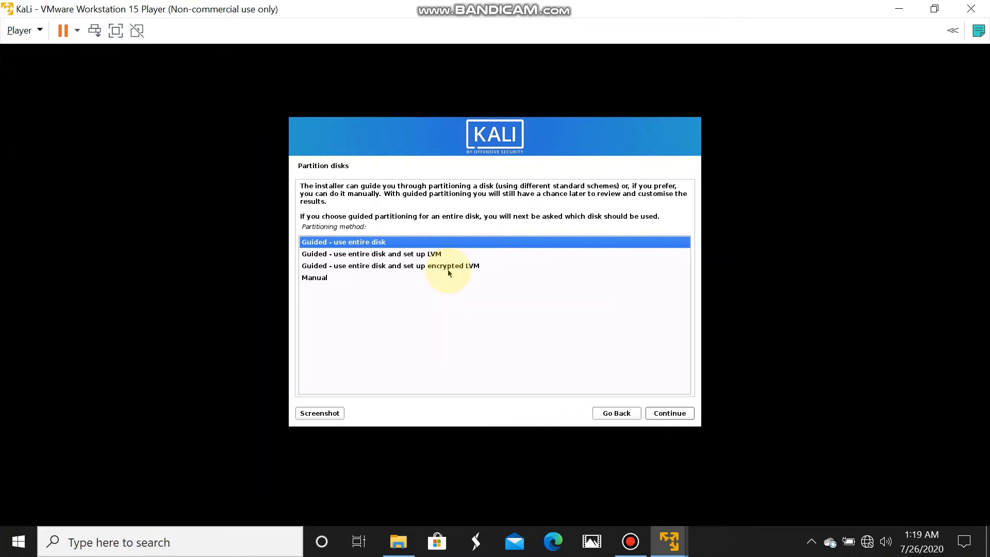
key("Return")
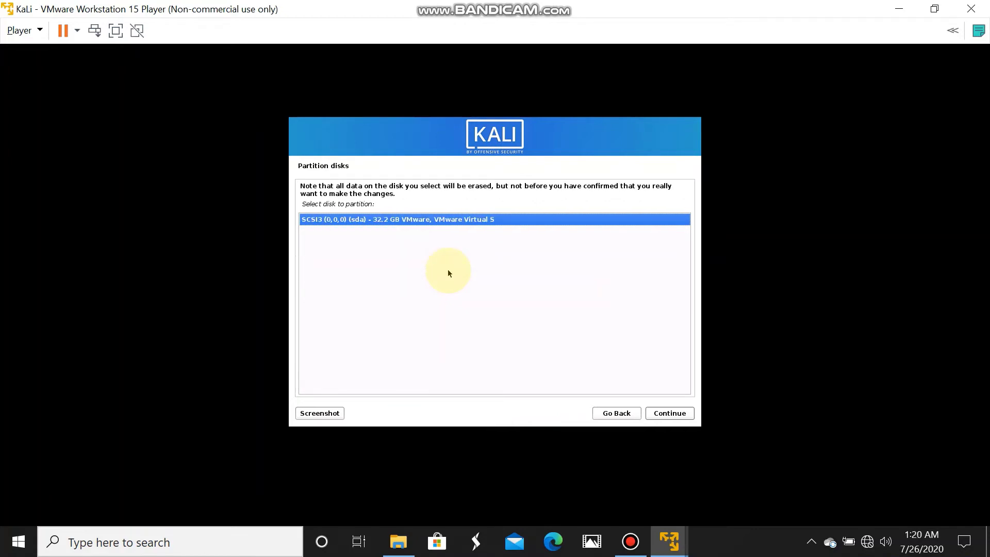
key("Return")
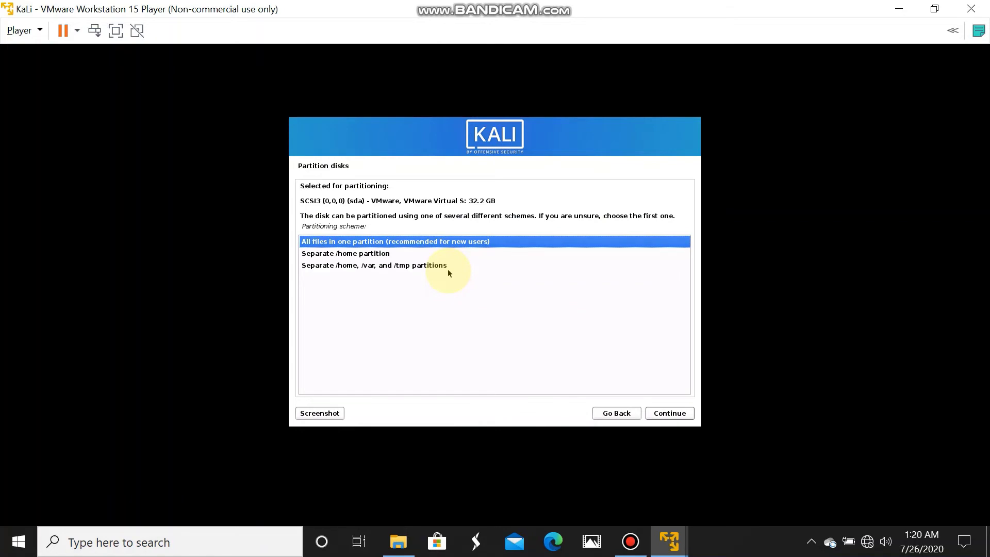
key("Return")
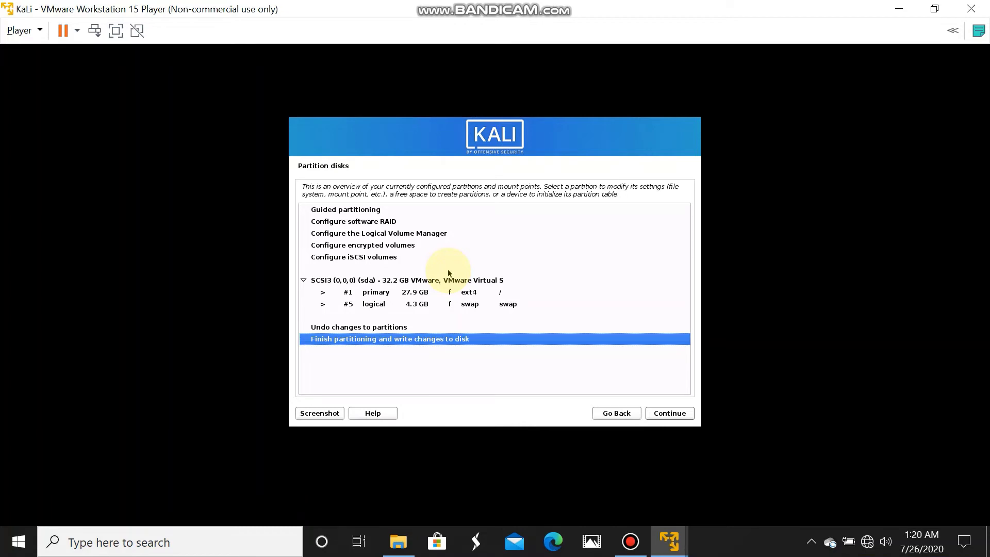
Finish partitioning and confirm writing the partition changes to the disk
key("Up")
key("Down")
key("Up")
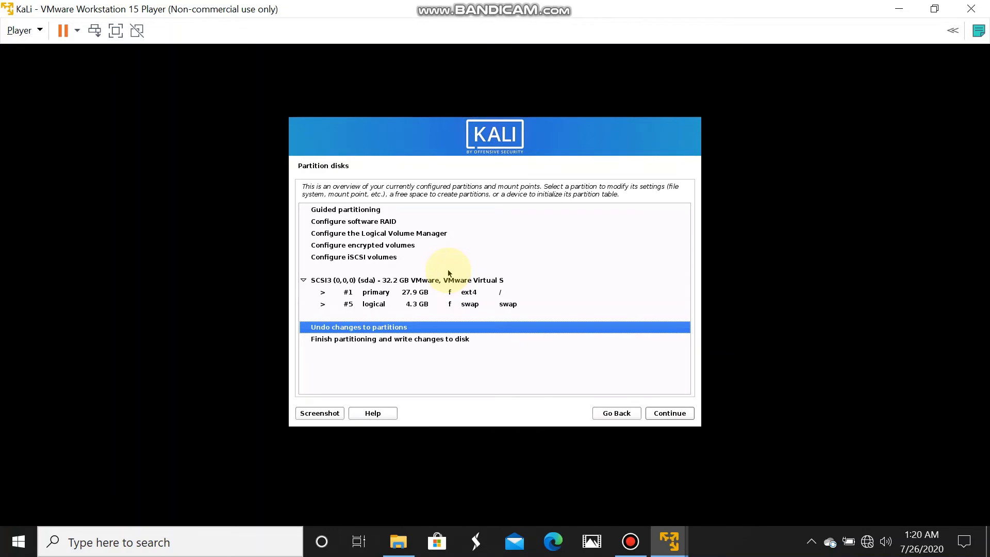
key("Down")
key("Up")
key("Down")
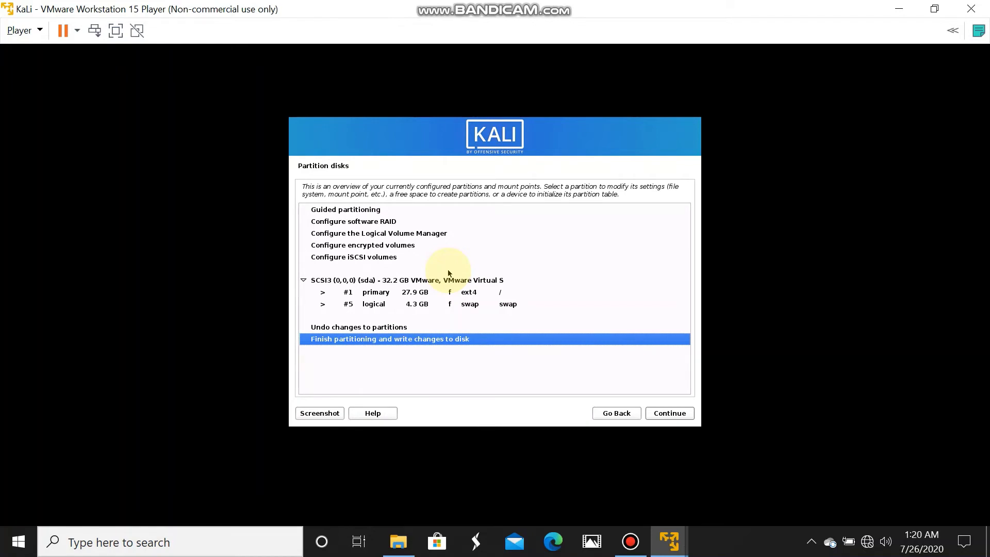
left_click(656, 413)
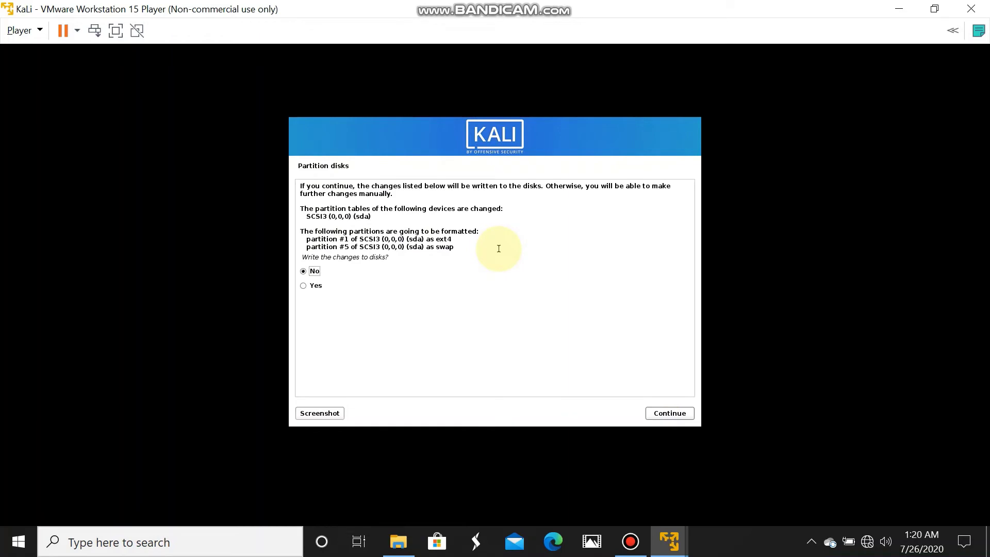
key("Down")
key("Return")
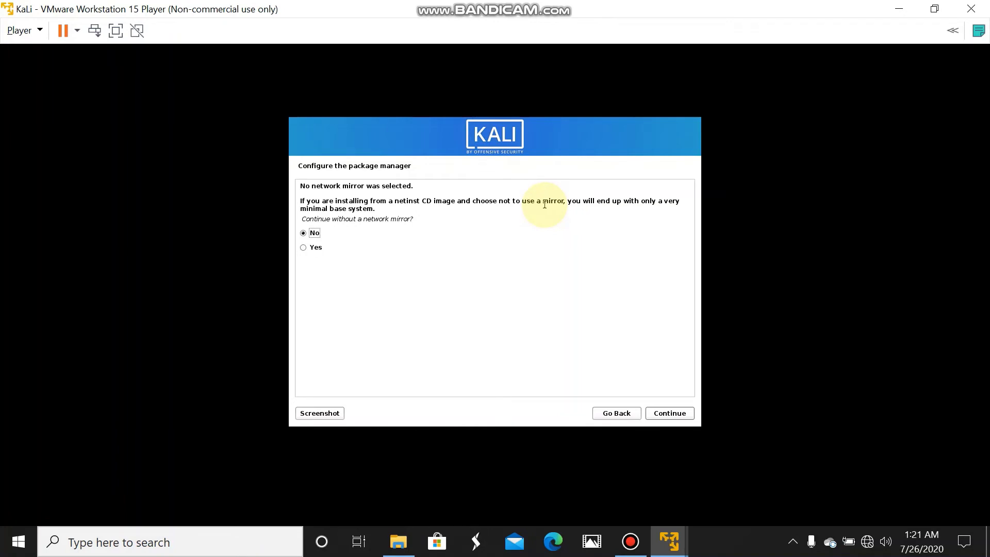
Continue without a network mirror and accept the default software selection with the Xfce desktop and the top10 and default tool collections
key("Down")
key("Up")
key("Down")
key("Return")
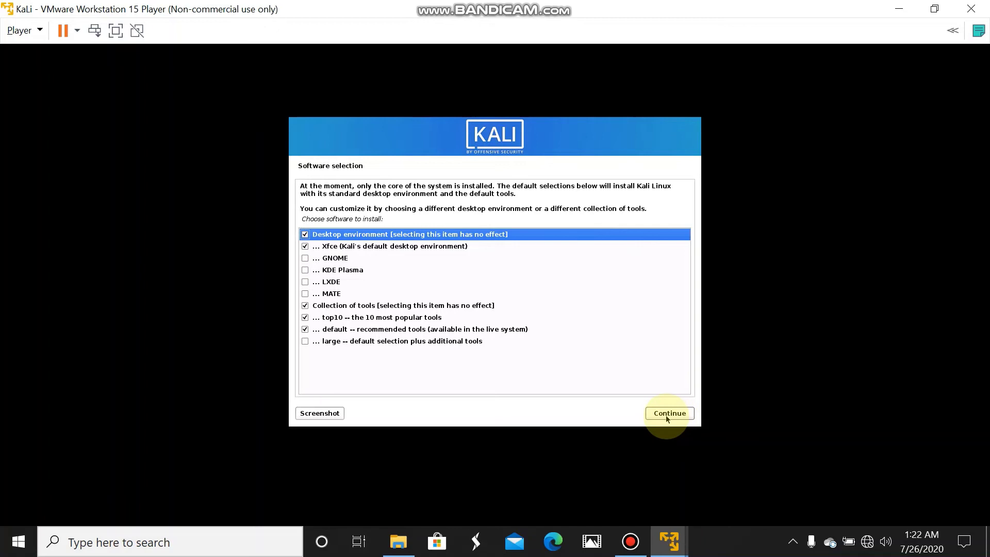
left_click(667, 414)
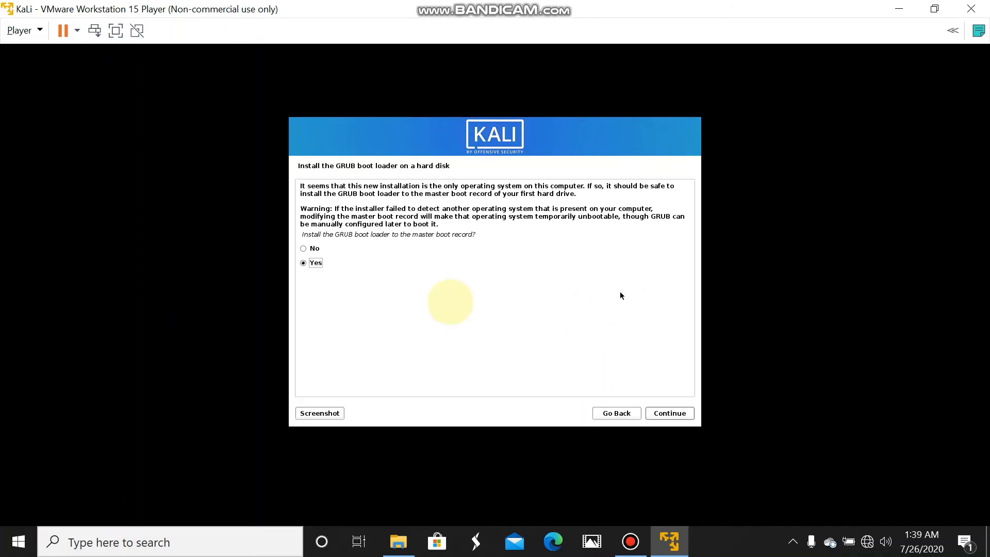
Answer Yes to installing the GRUB boot loader to the master boot record
key("Up")
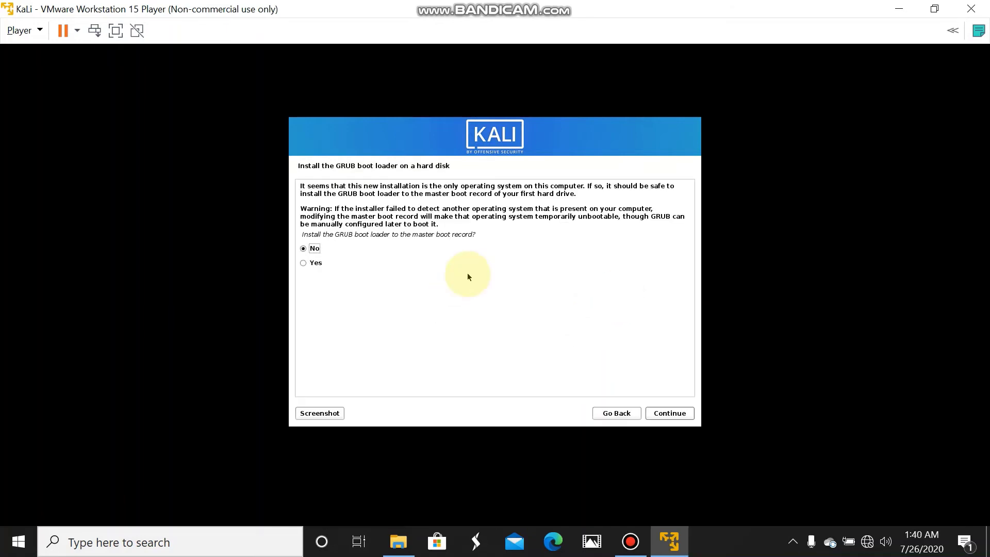
key("Down")
key("Up")
key("Down")
key("Return")
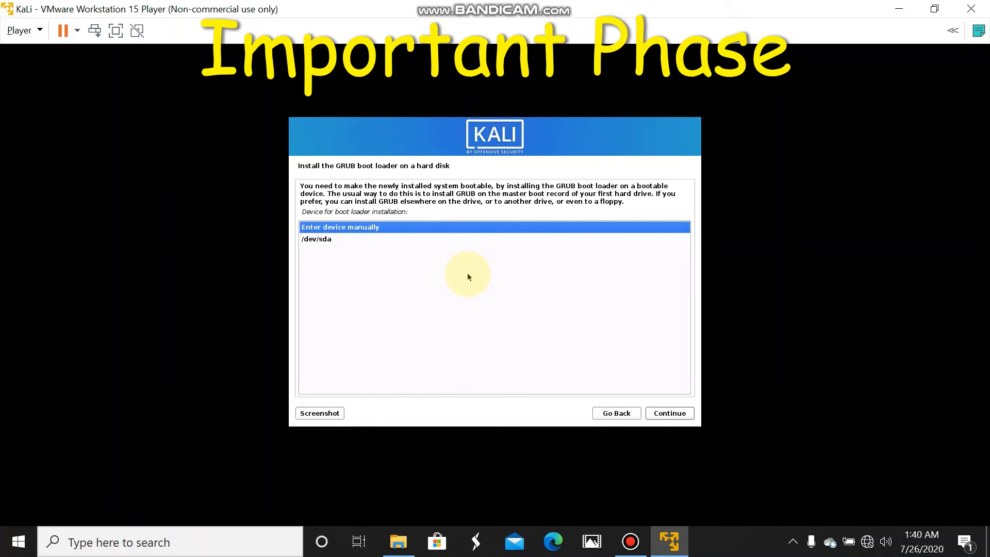
Select /dev/sda as the boot loader device, then complete the installation and boot into the new Kali system
key("Down")
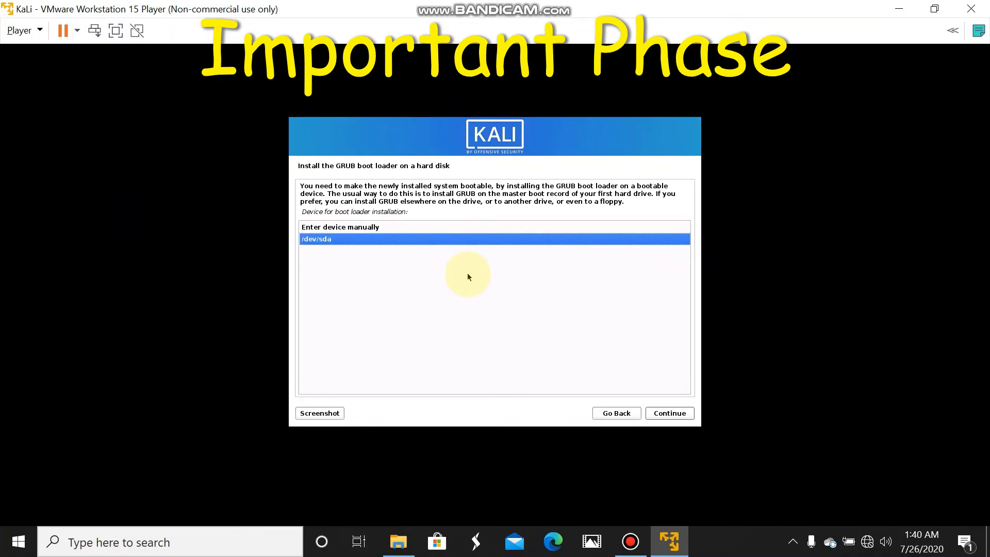
key("Up")
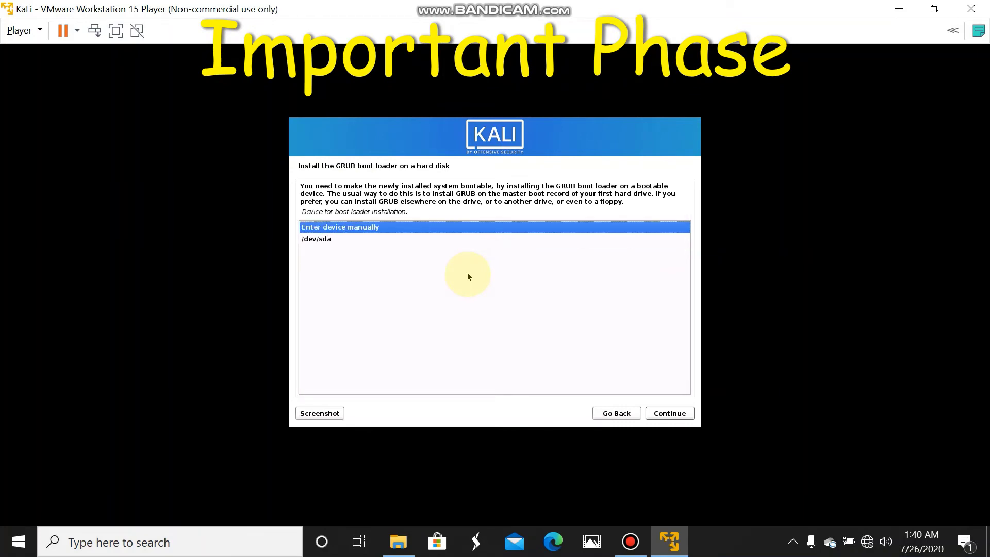
key("Down")
key("Up")
key("Down")
key("Up")
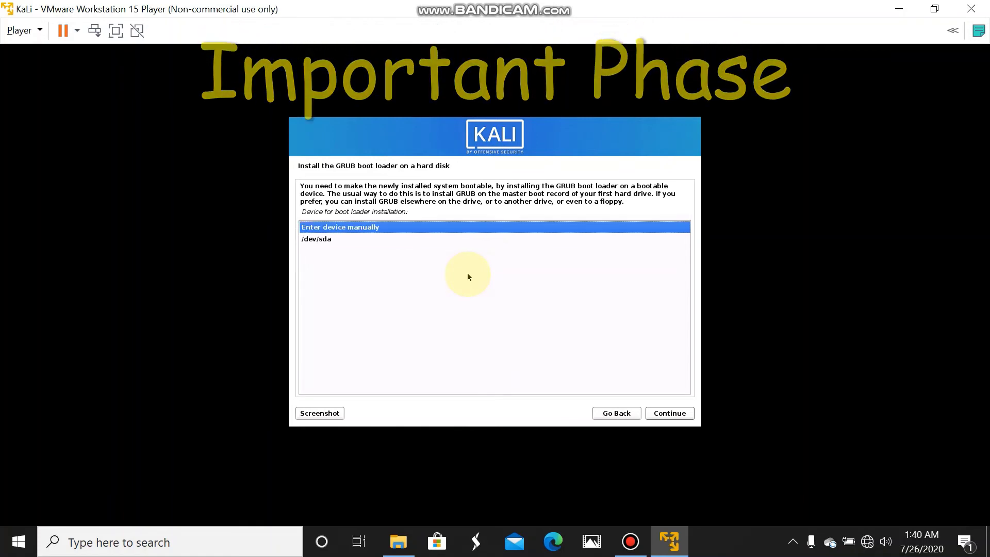
key("Down")
key("Up")
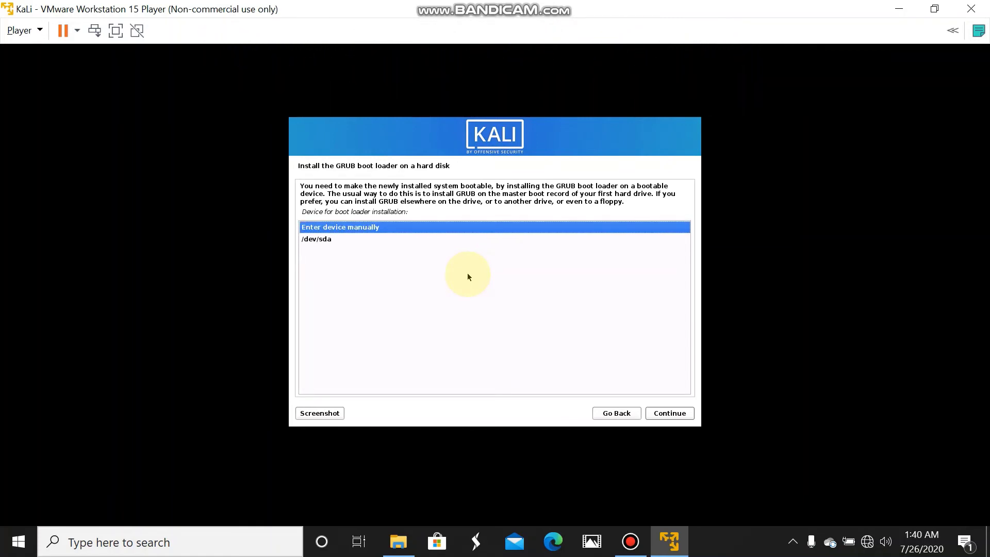
key("Down")
key("Up")
key("Down")
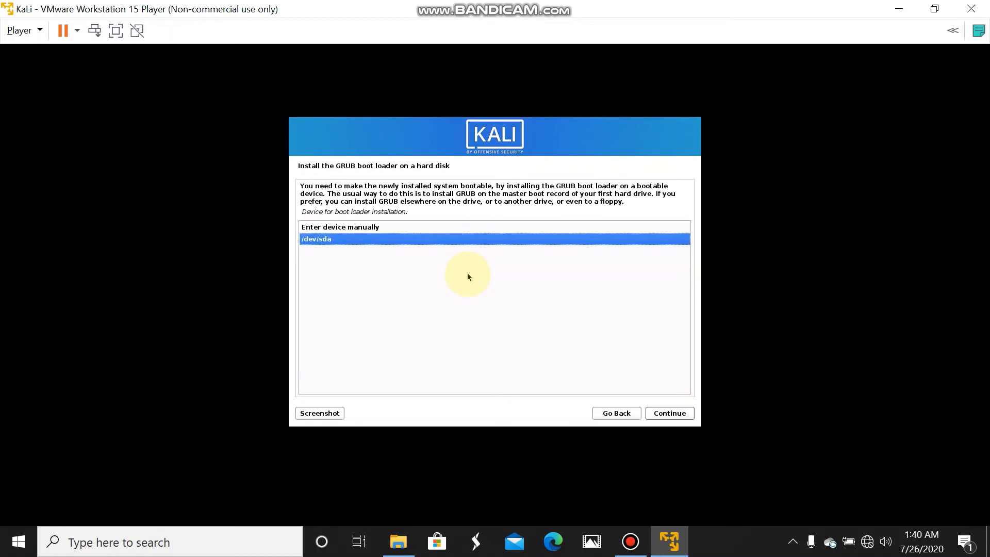
left_click(668, 416)
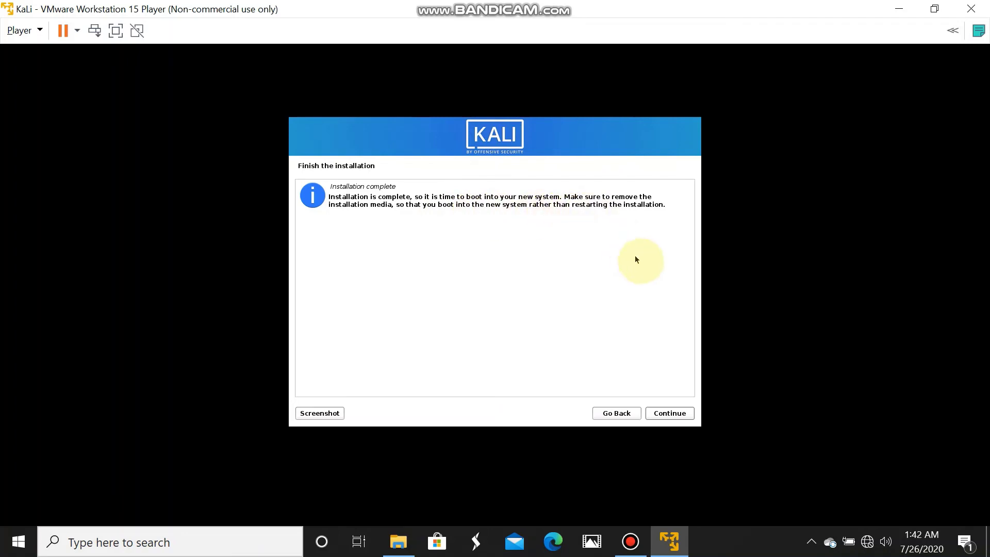
left_click(683, 416)
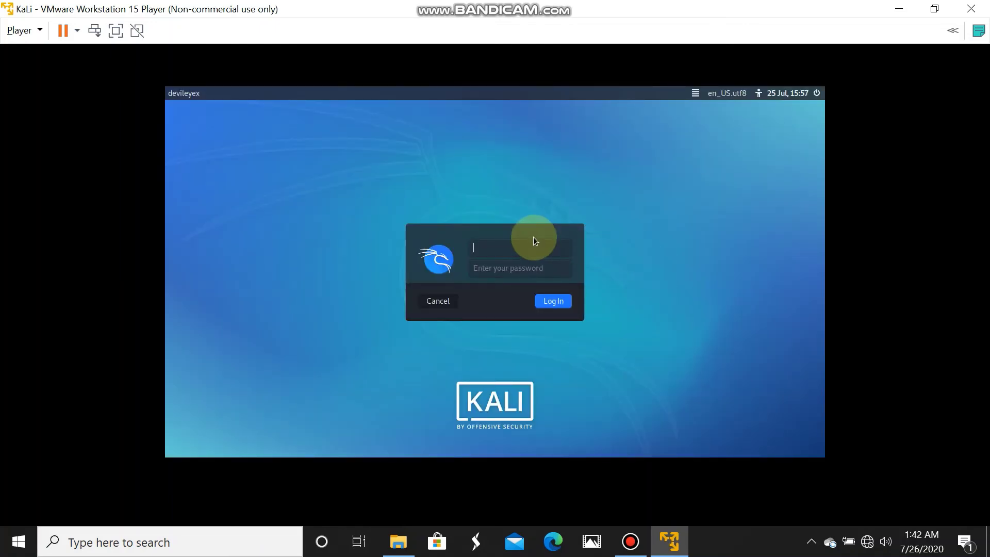
key("Down")
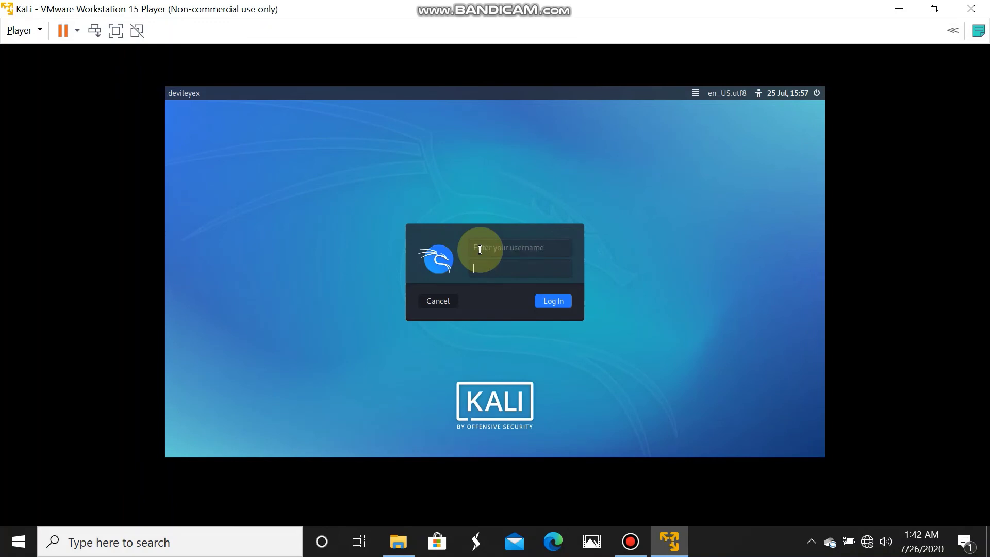
key("Up")
key("Down")
key("Up")
key("Down")
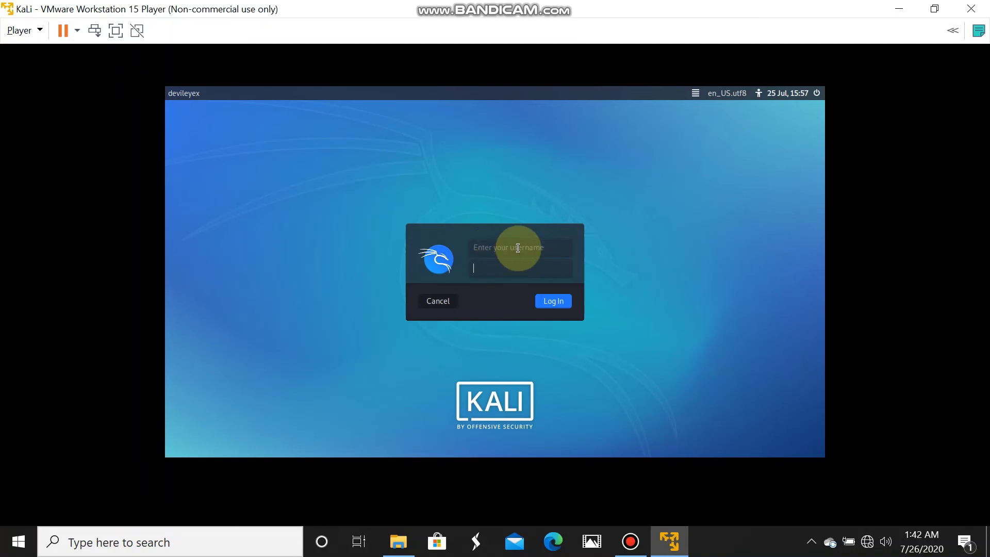
key("Up")
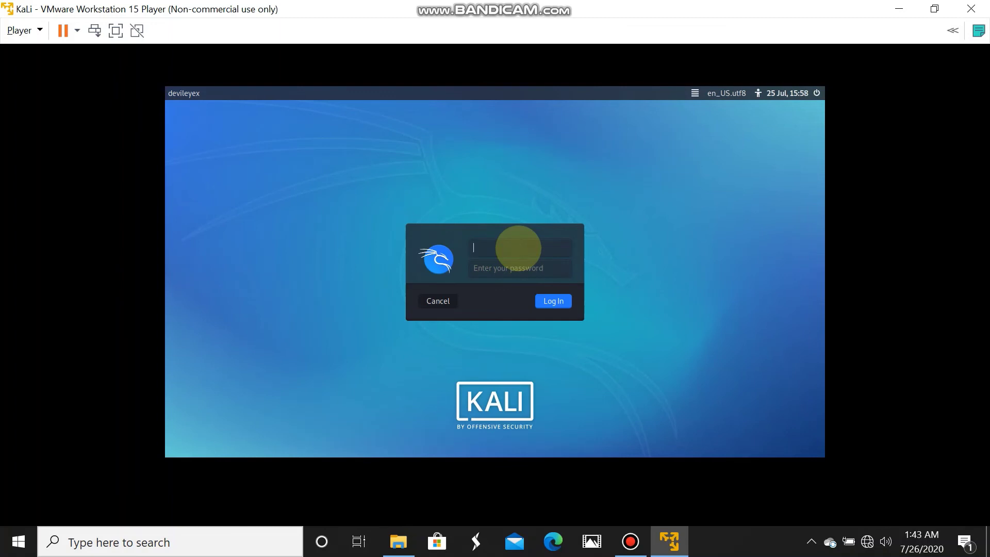
Log in to the Kali desktop with the username devileyex and the account password
type("devileyex")
left_click(527, 266)
type("*******")
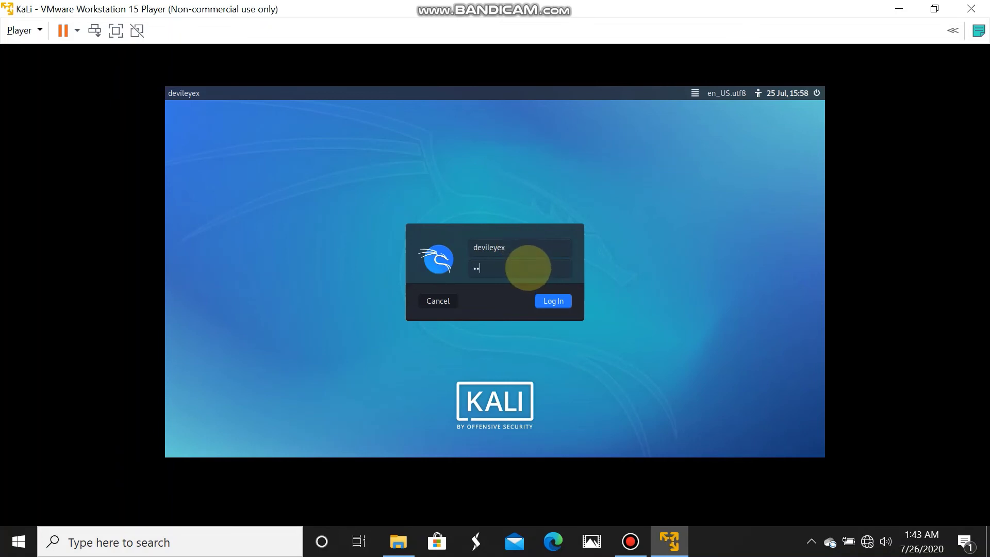
type("**")
key("Return")
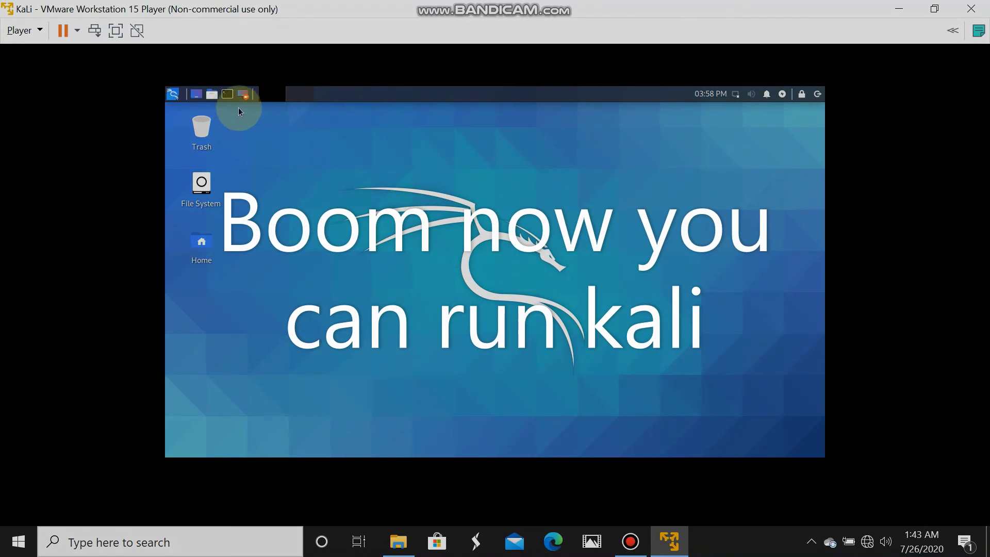
Open a terminal window on the Kali desktop to check that it starts, and close it again
left_click(227, 94)
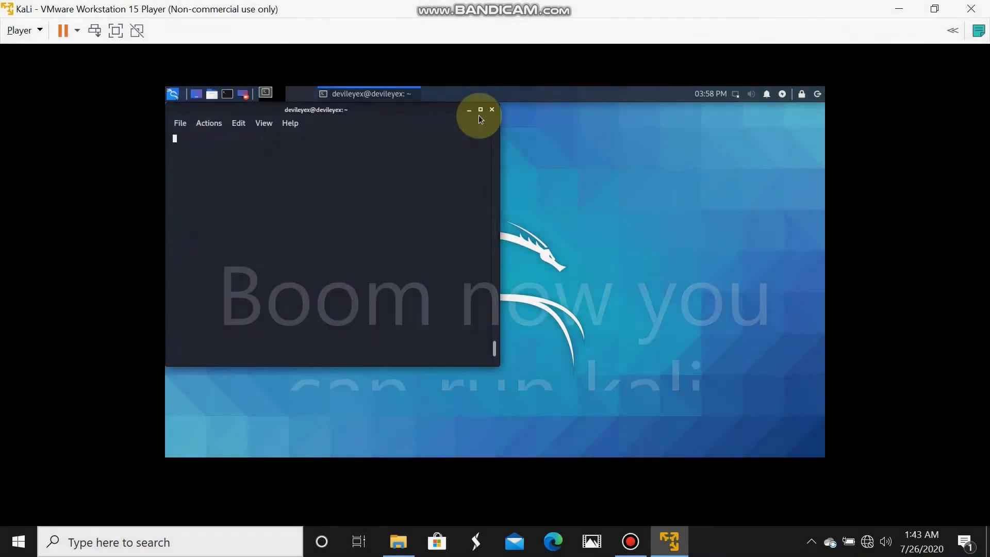
left_click(491, 113)
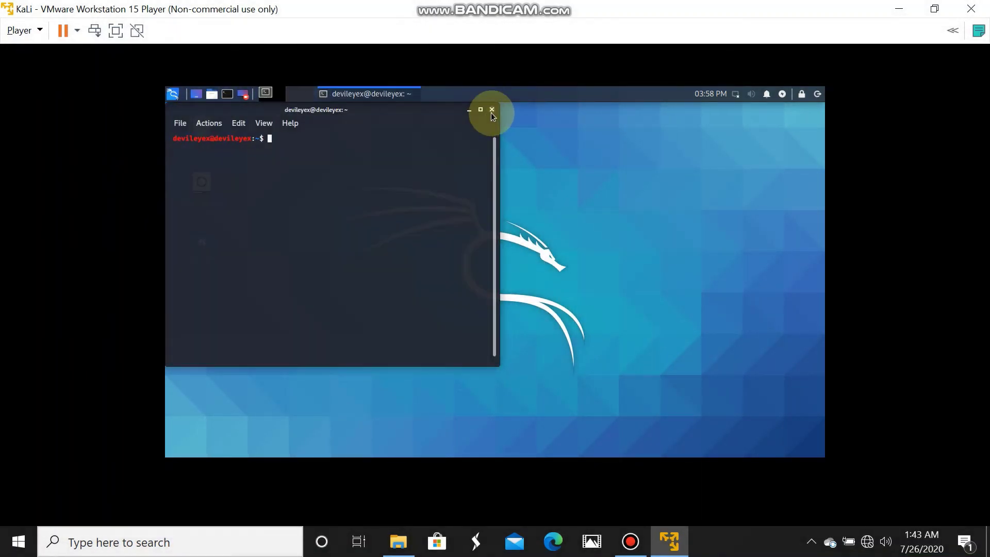
left_click(491, 111)
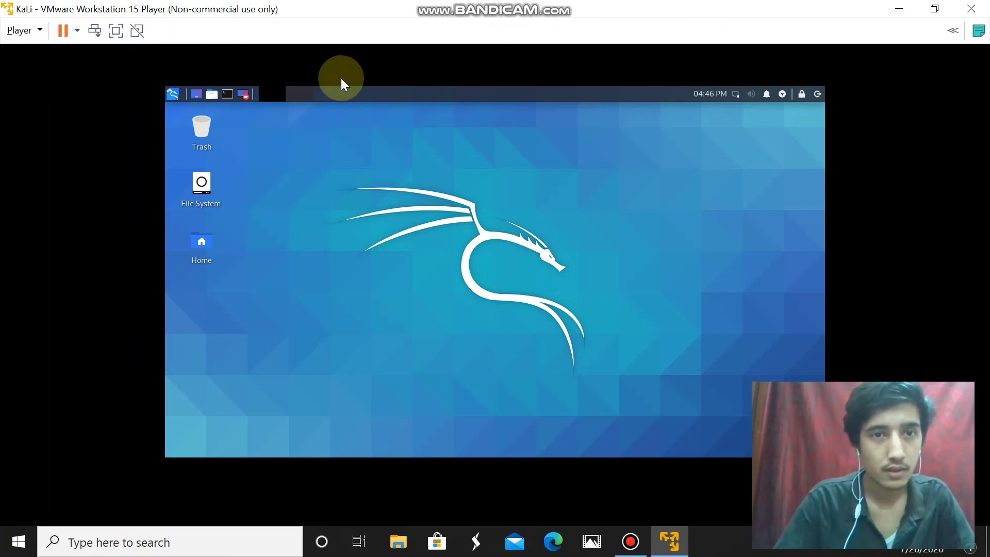
right_click(394, 129)
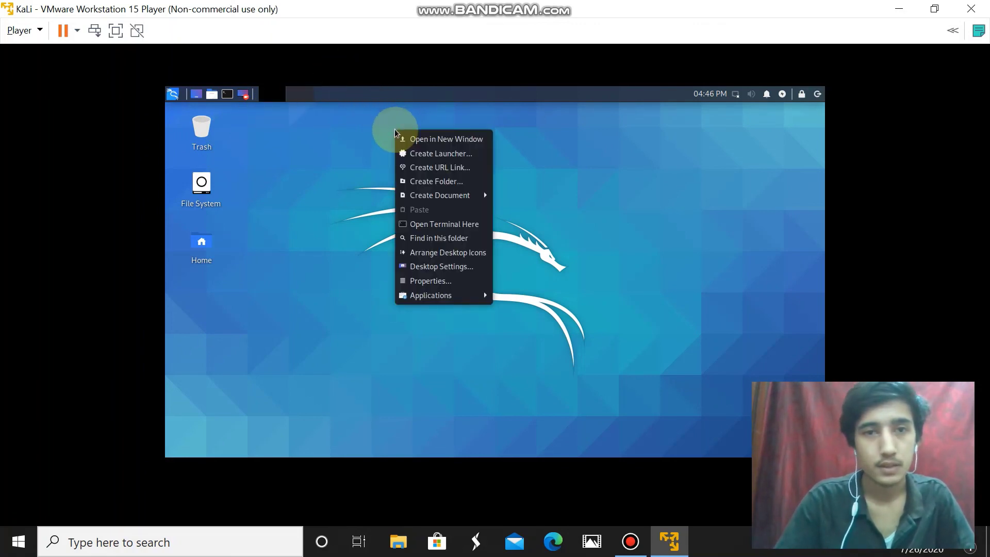
left_click(563, 170)
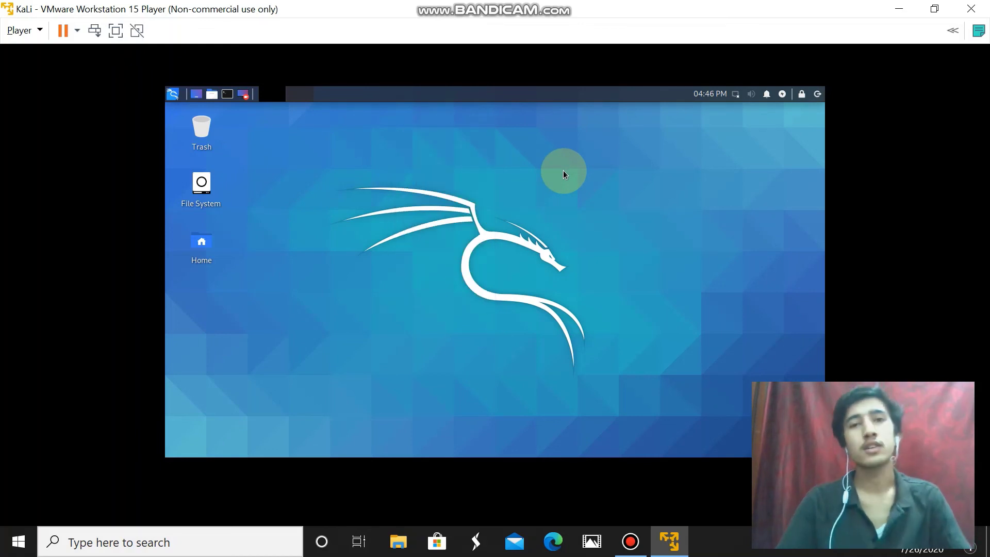